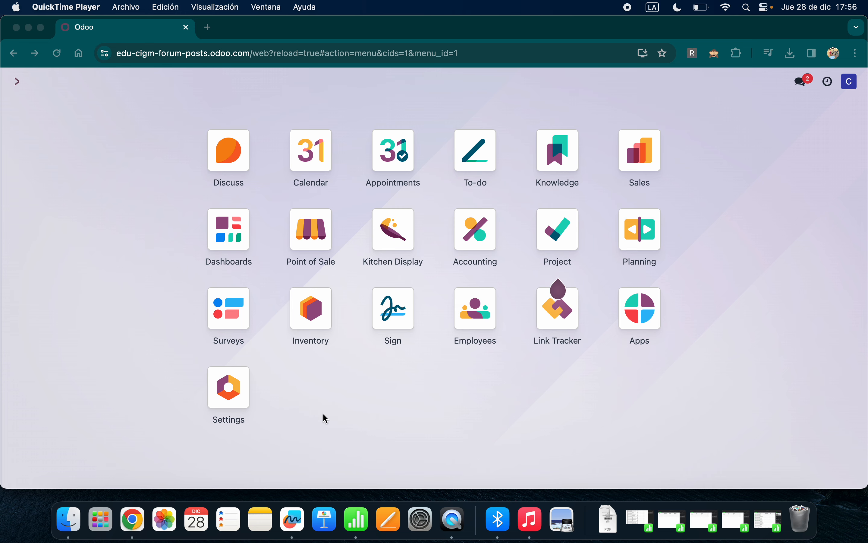
Enable Discounts, Loyalty & Gift Card in the Sales pricing settings and save the settings
left_click(228, 391)
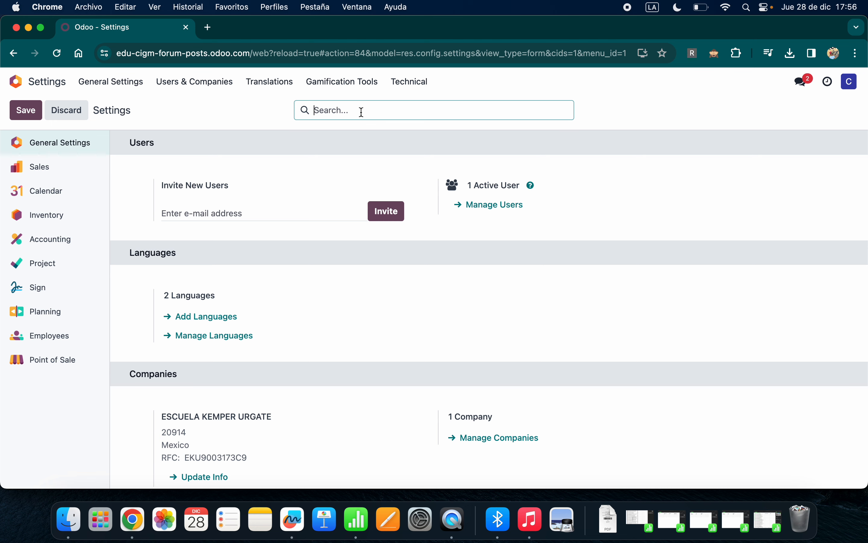
type("prici")
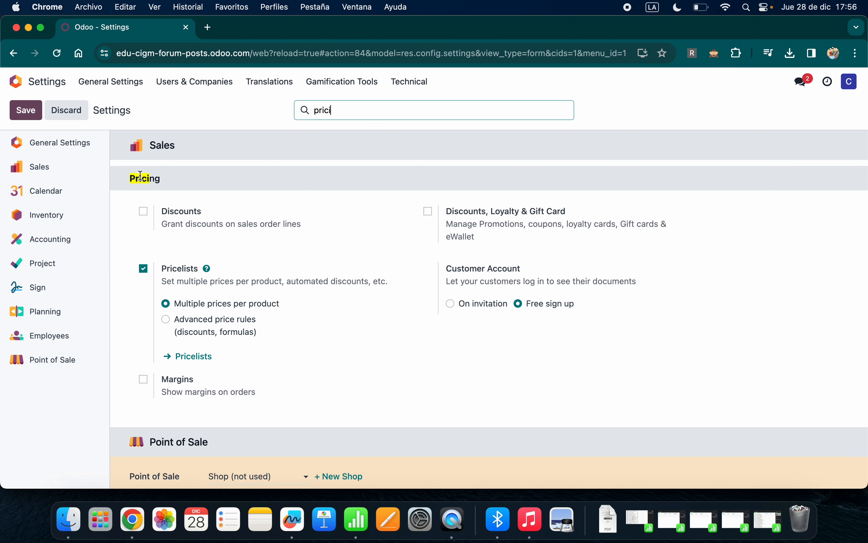
scroll(211, 259, "down", 5)
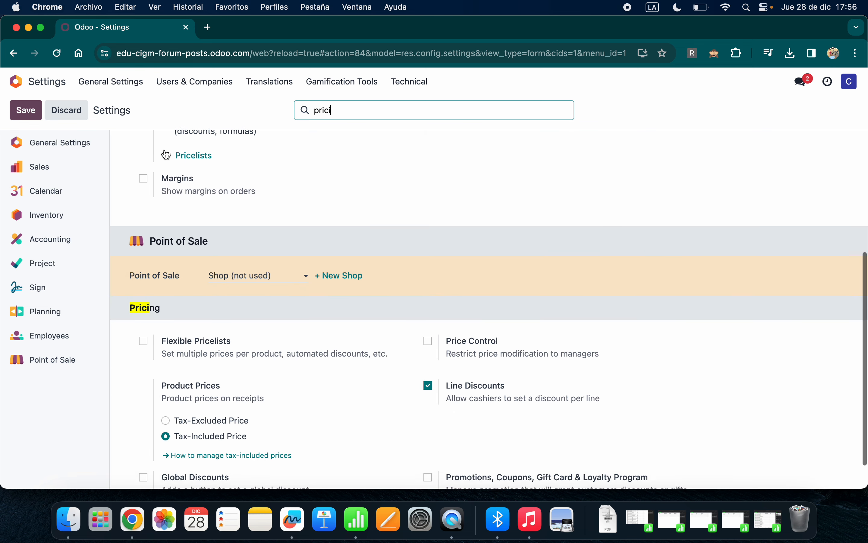
scroll(210, 260, "up", 5)
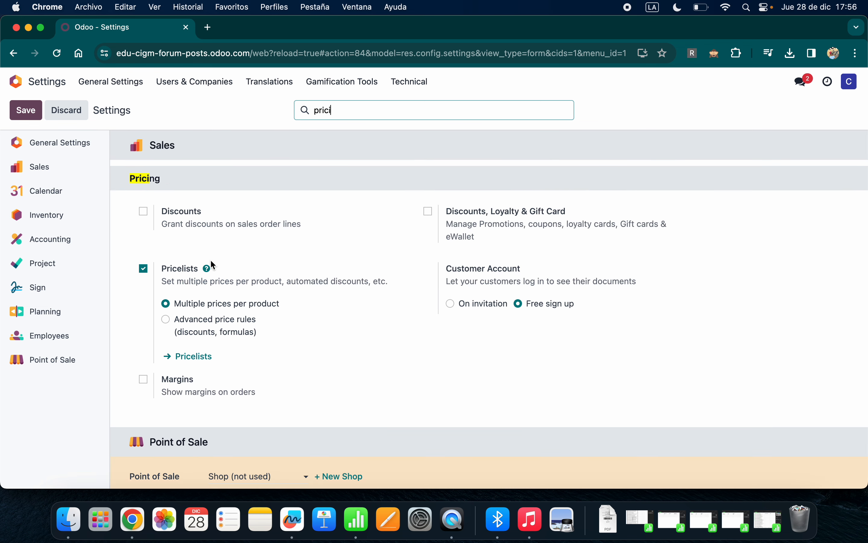
left_click(428, 211)
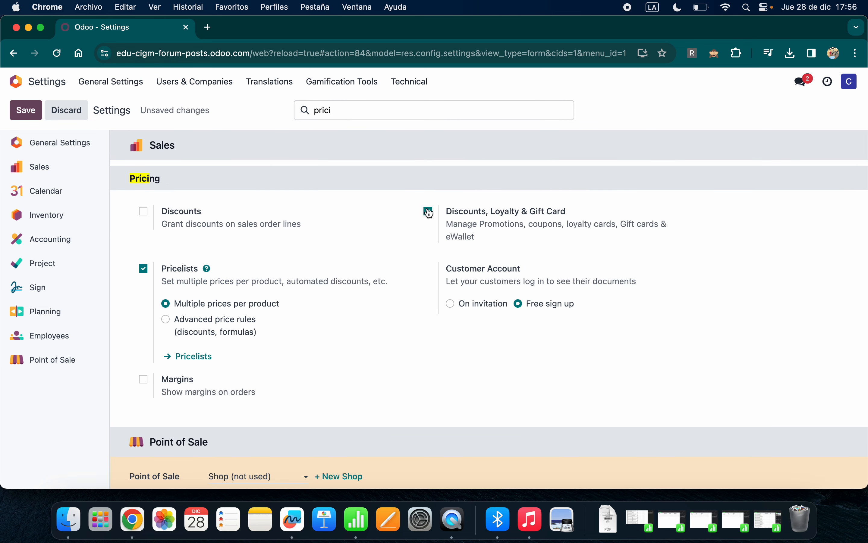
left_click(26, 110)
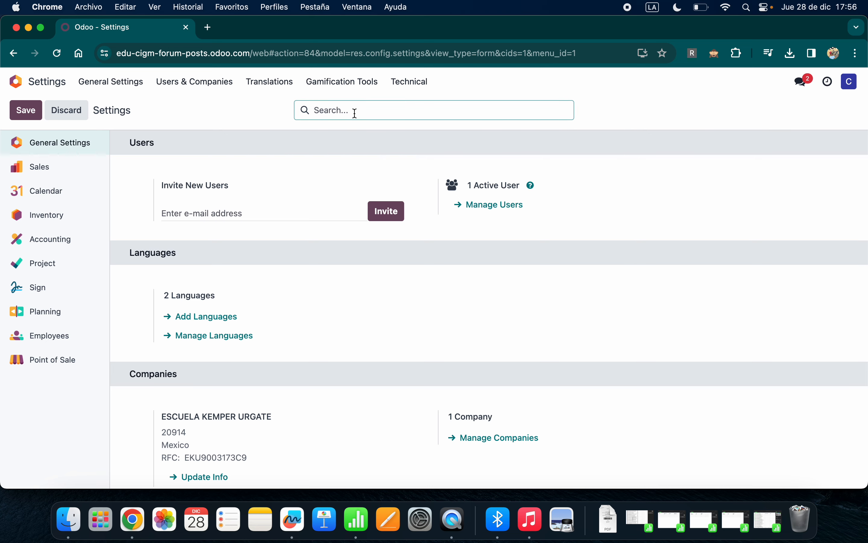
Find the Point of Sale pricing settings and open the list of gift card and eWallet programs
type("prici")
scroll(399, 305, "down", 10)
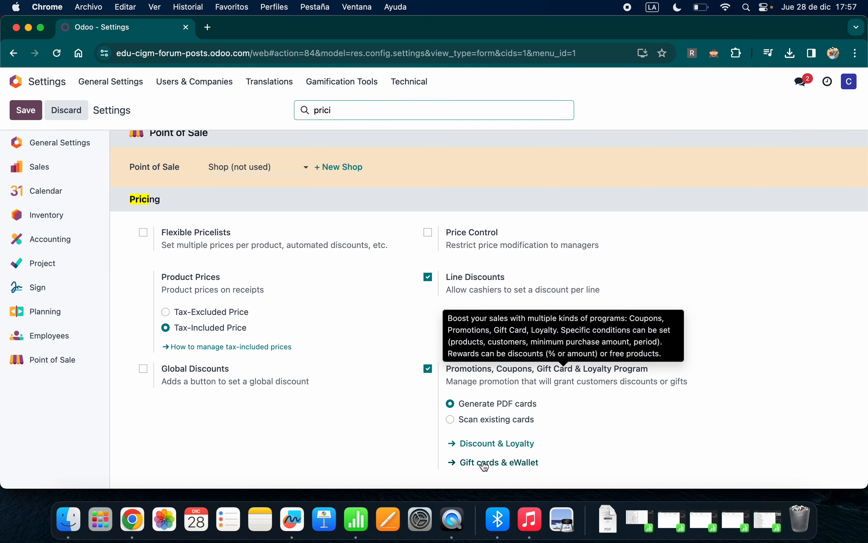
left_click(519, 463)
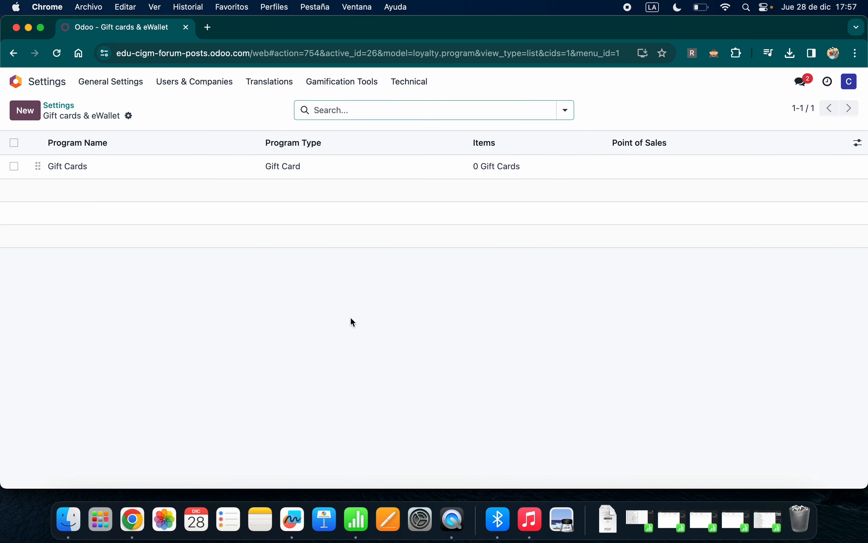
Create a new program named e-Wallet POS with the program type eWallet
left_click(31, 114)
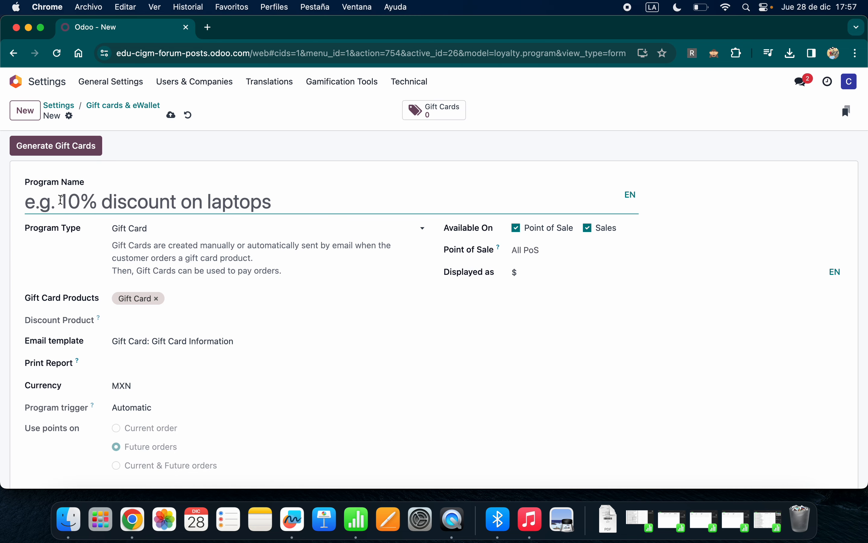
type("e-W")
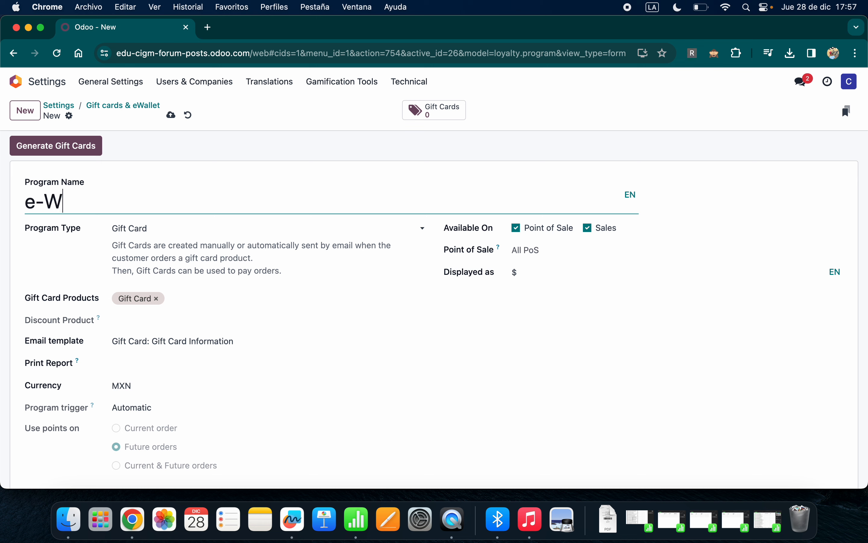
type("allet POS")
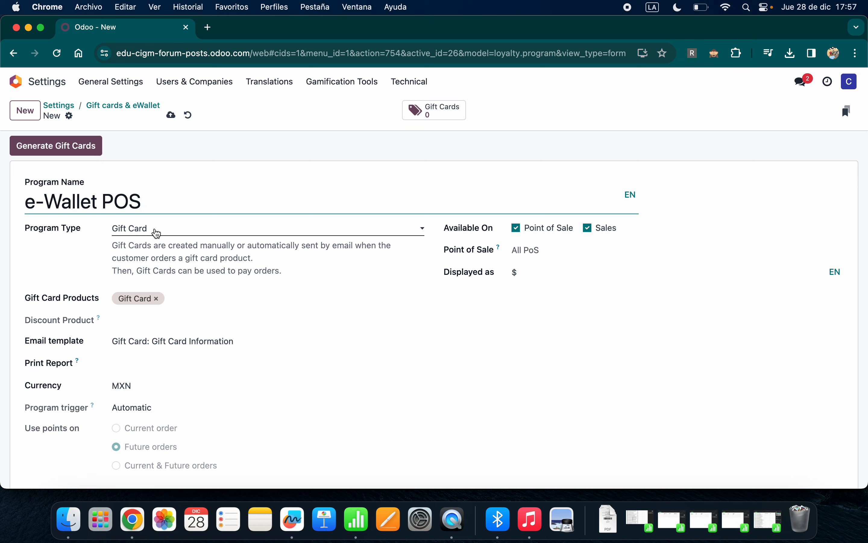
left_click(157, 234)
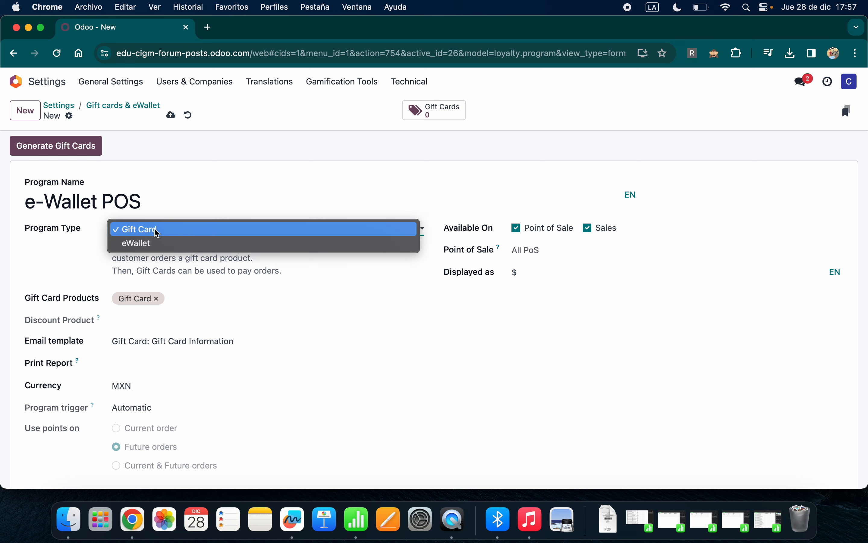
left_click(155, 245)
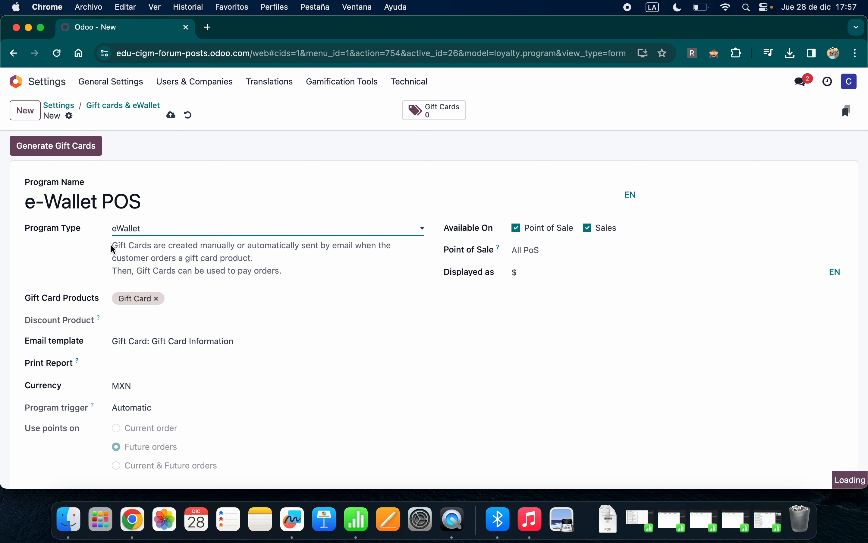
left_click_drag(112, 247, 364, 278)
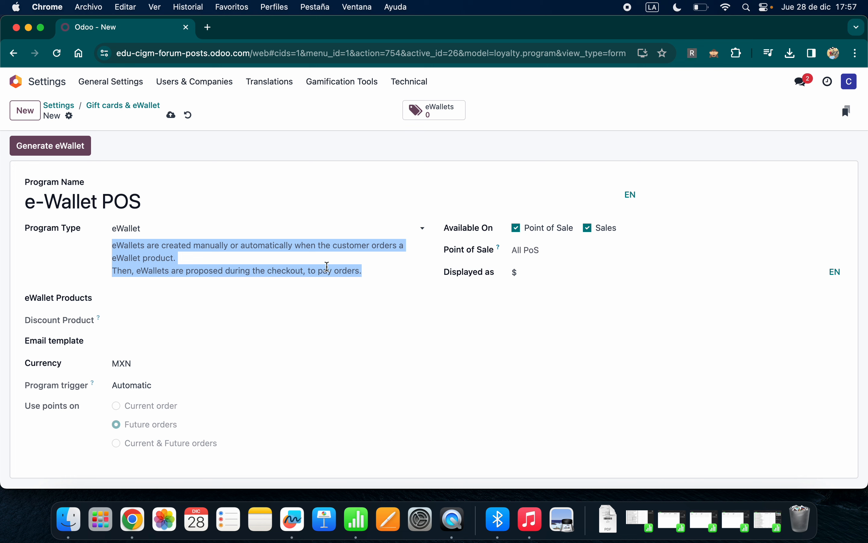
left_click(328, 268)
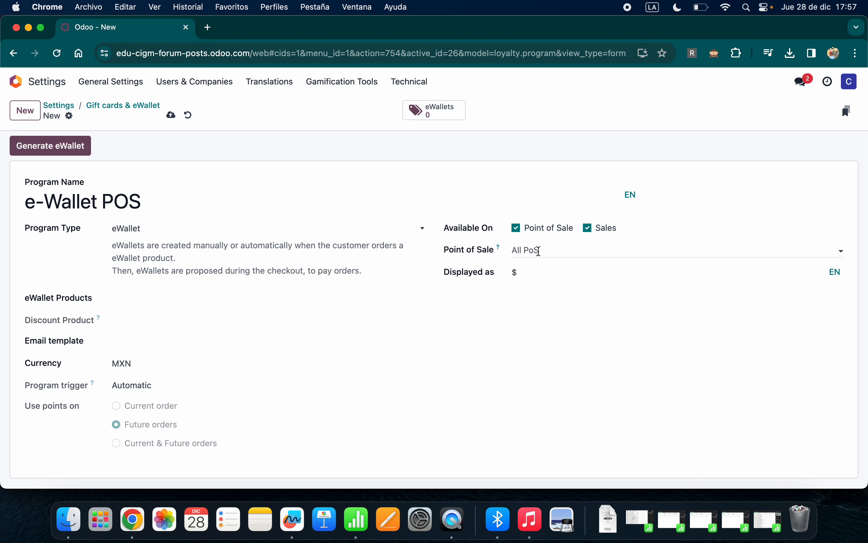
Set the program's displayed name to $e-Wallet and save the program
left_click(534, 272)
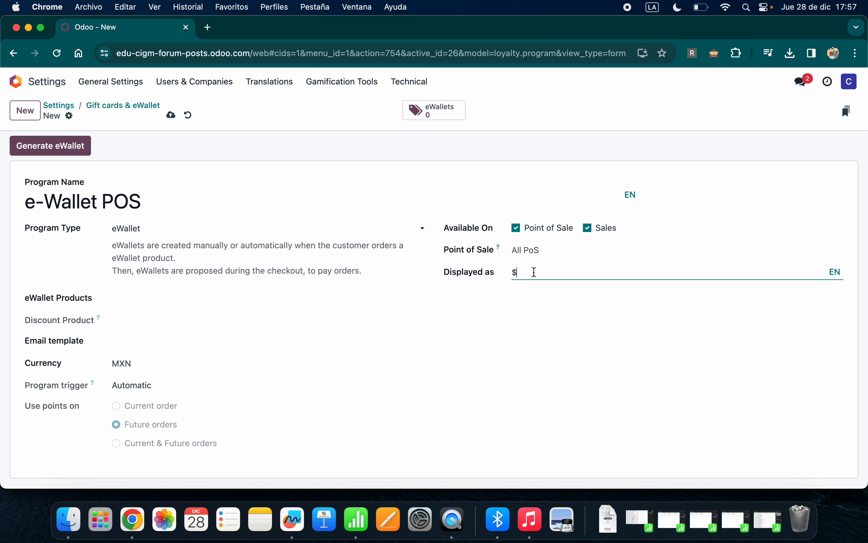
type("e-Wallet")
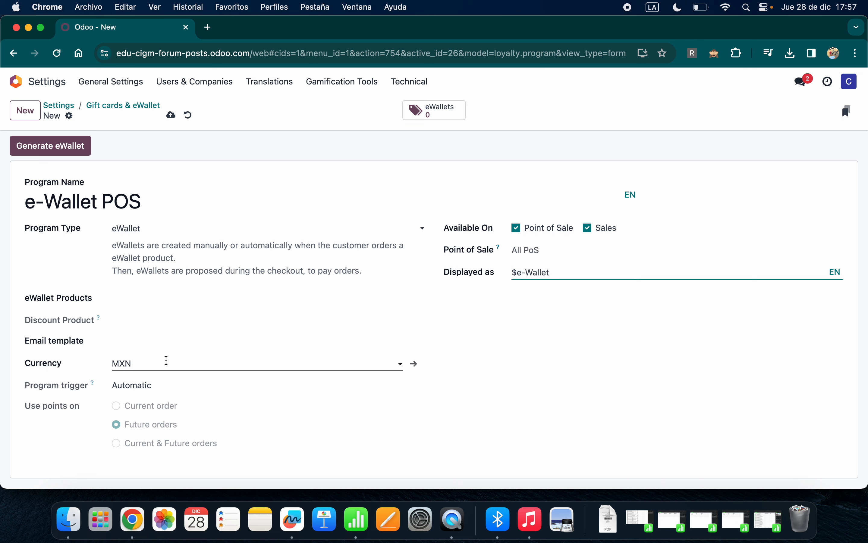
left_click(171, 115)
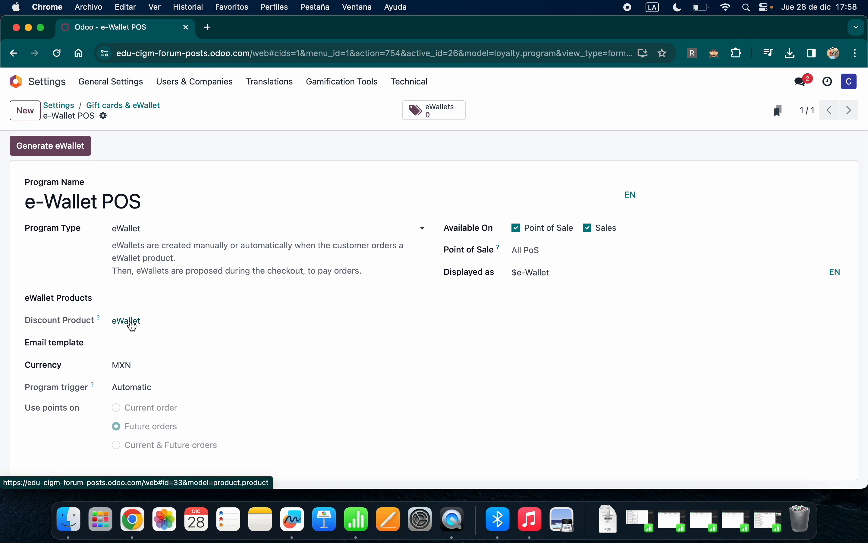
Allow the program's eWallet discount product to be sold, save it and return to the e-Wallet POS program
left_click(126, 323)
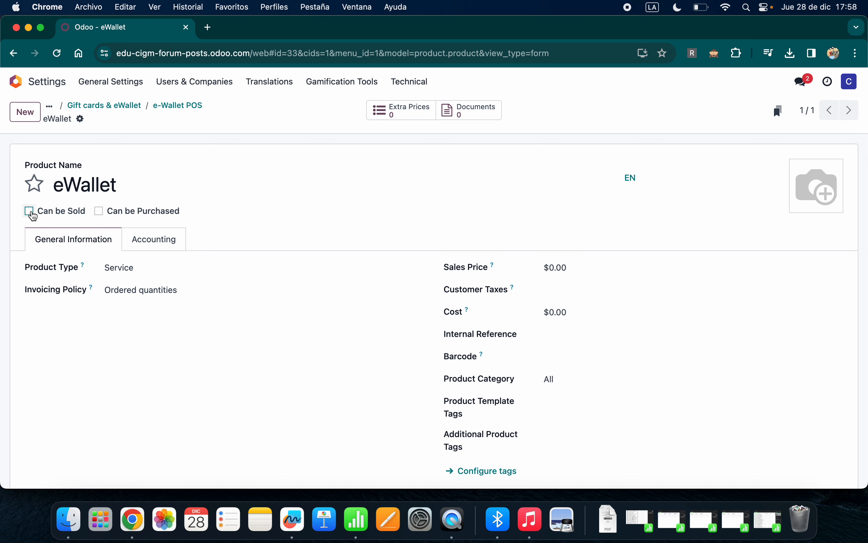
left_click(30, 211)
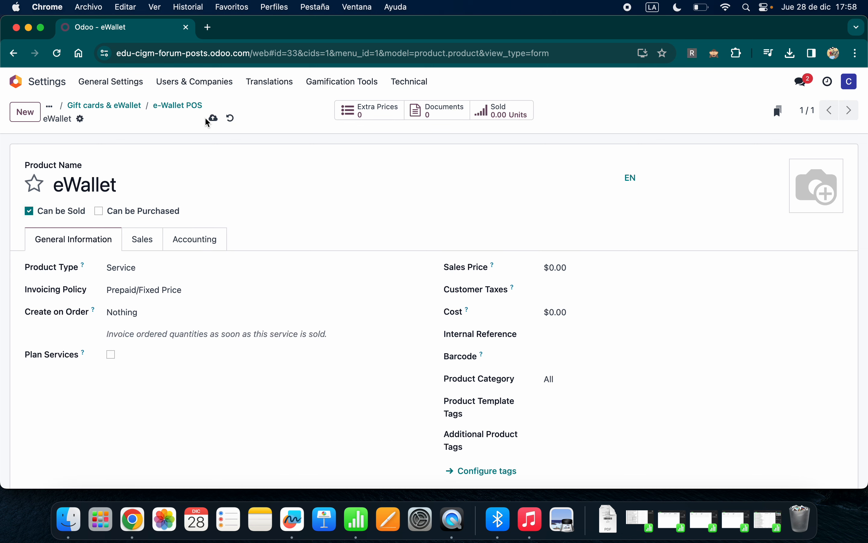
left_click(213, 118)
left_click(193, 106)
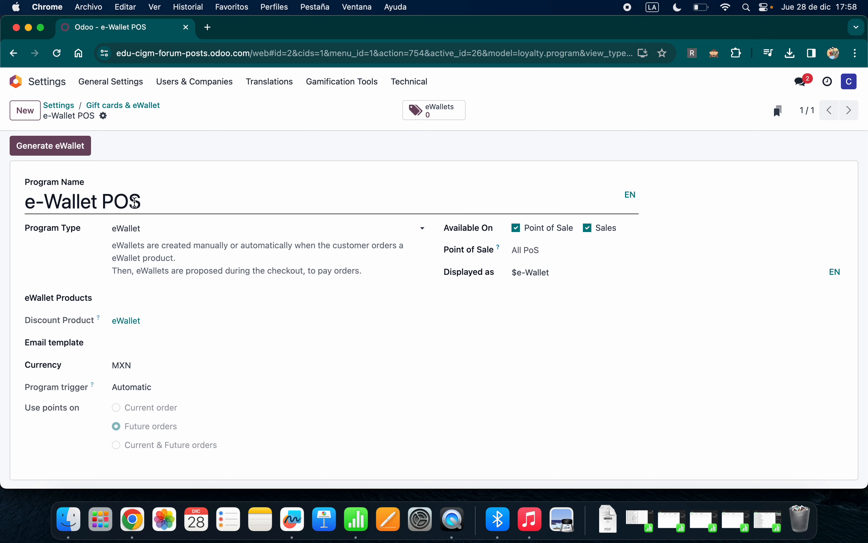
Add the existing eWallet product to the program's eWallet products and save
left_click(146, 296)
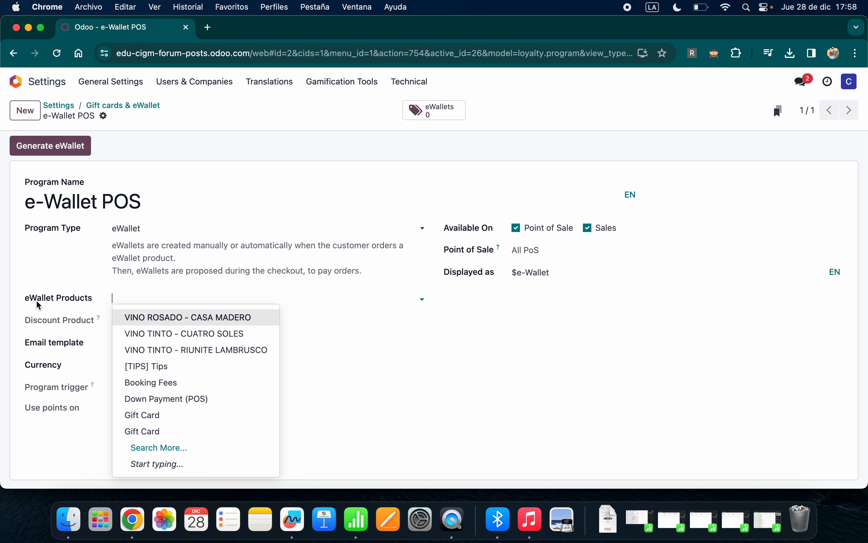
type("ew")
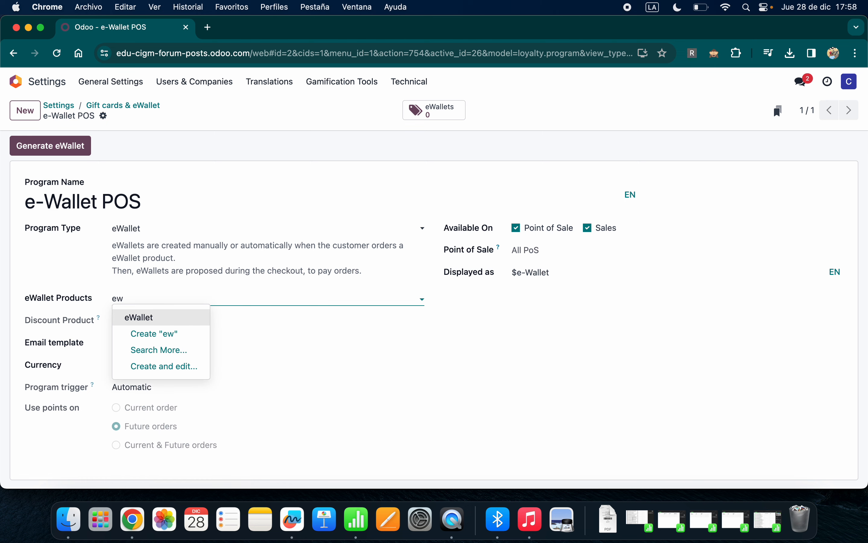
left_click(159, 320)
left_click(170, 115)
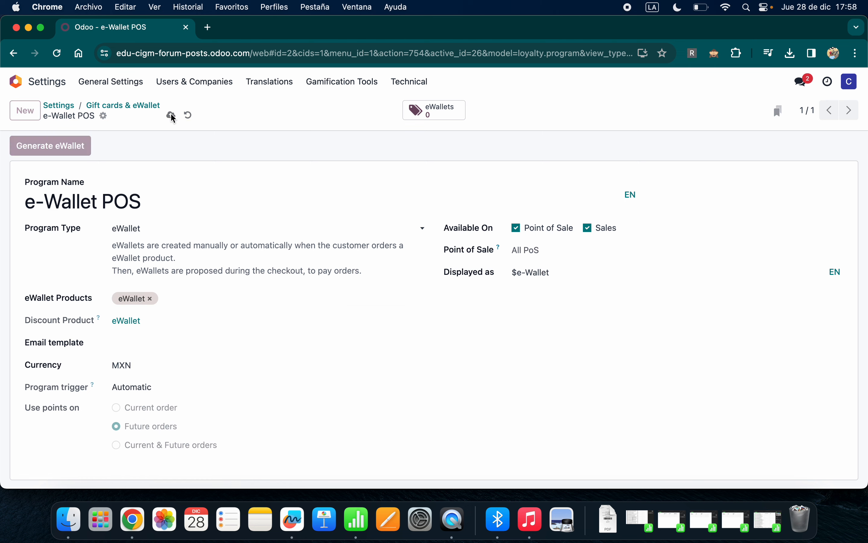
Create a product named top-up ewallet as a second eWallet product of the program and save
left_click(177, 298)
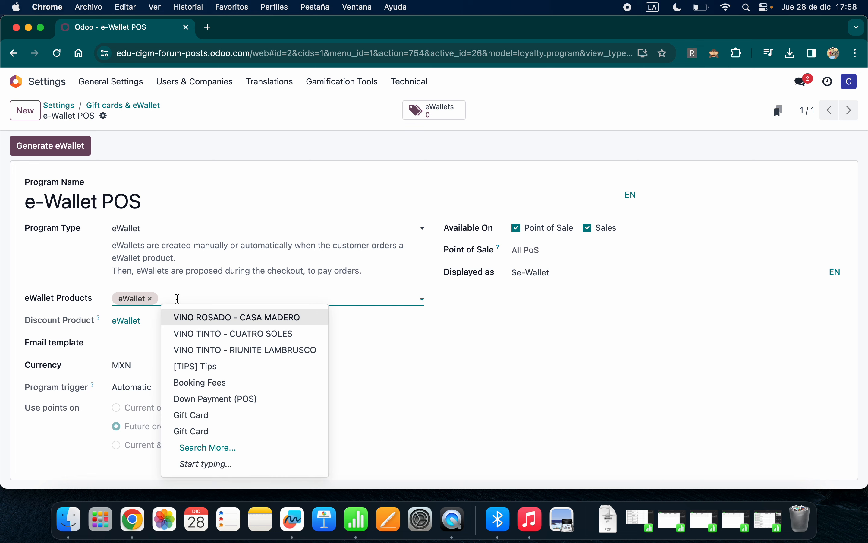
type("top-u")
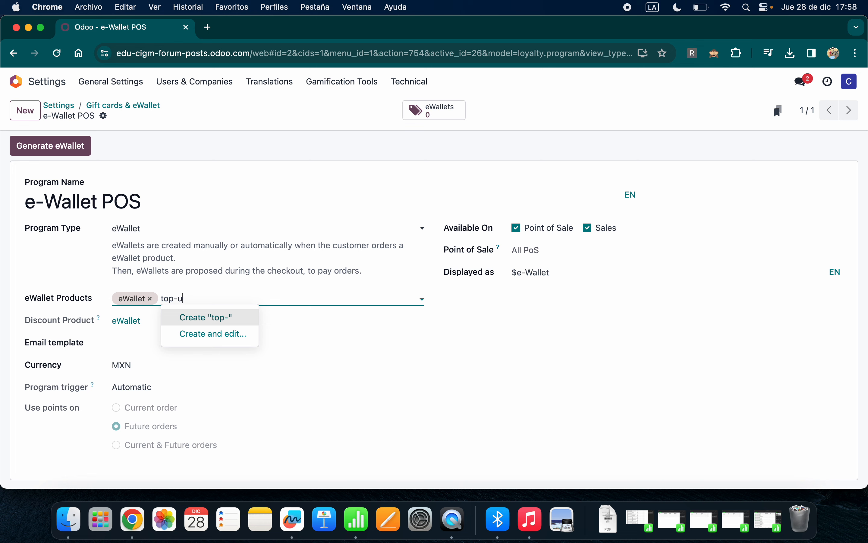
type("p ewallet")
left_click(204, 316)
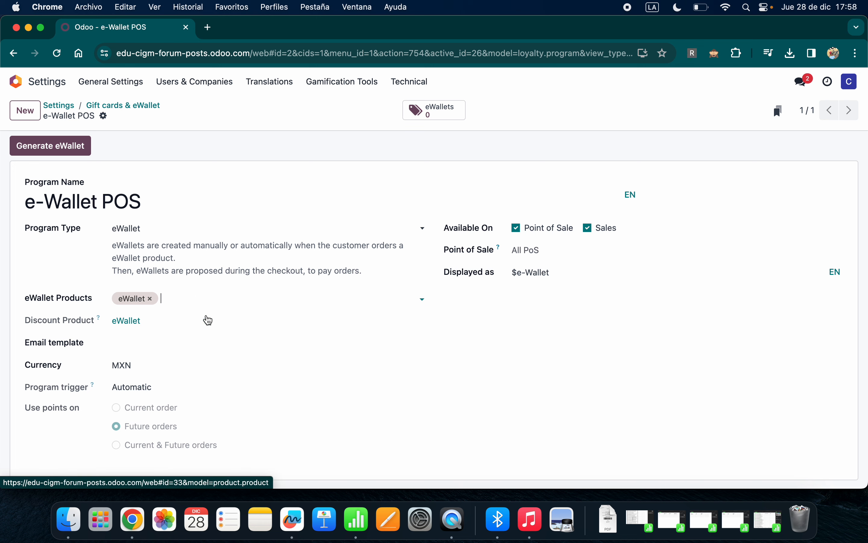
left_click(170, 115)
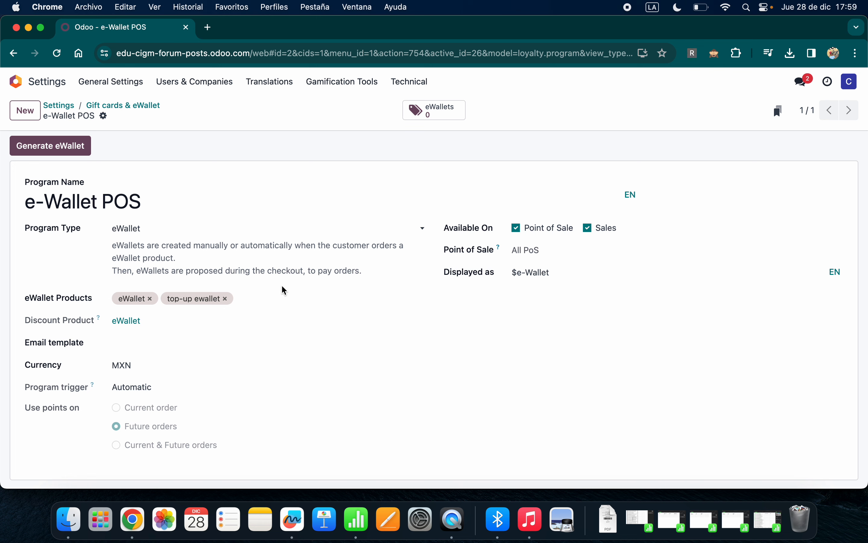
Switch to the Sales app and open the top-up ewallet record from its product list
left_click(16, 82)
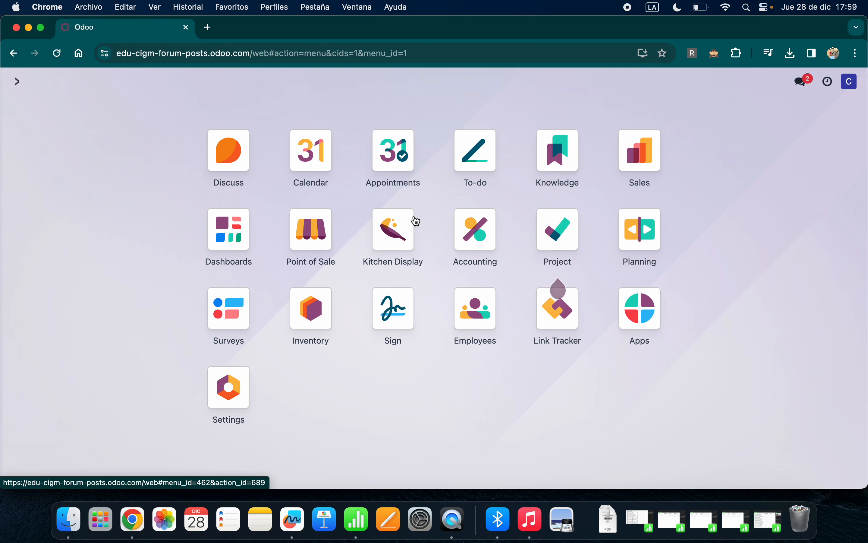
left_click(653, 154)
left_click(174, 82)
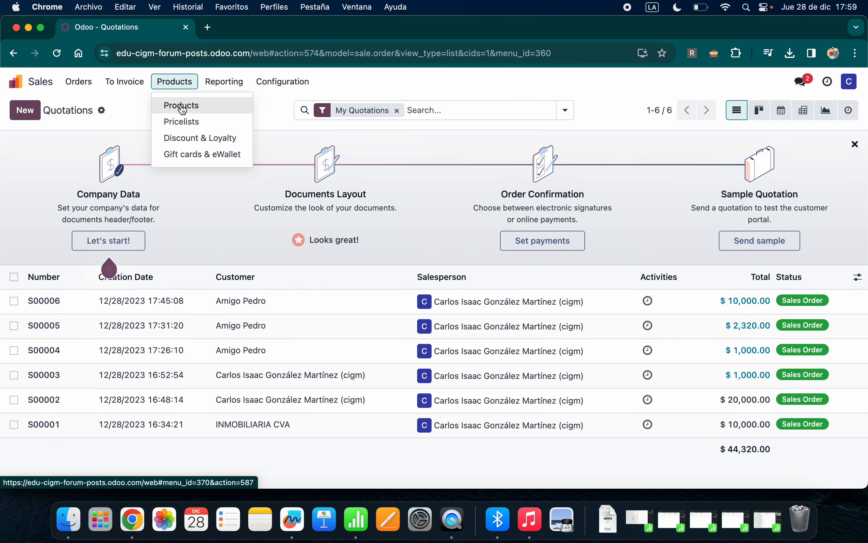
left_click(183, 106)
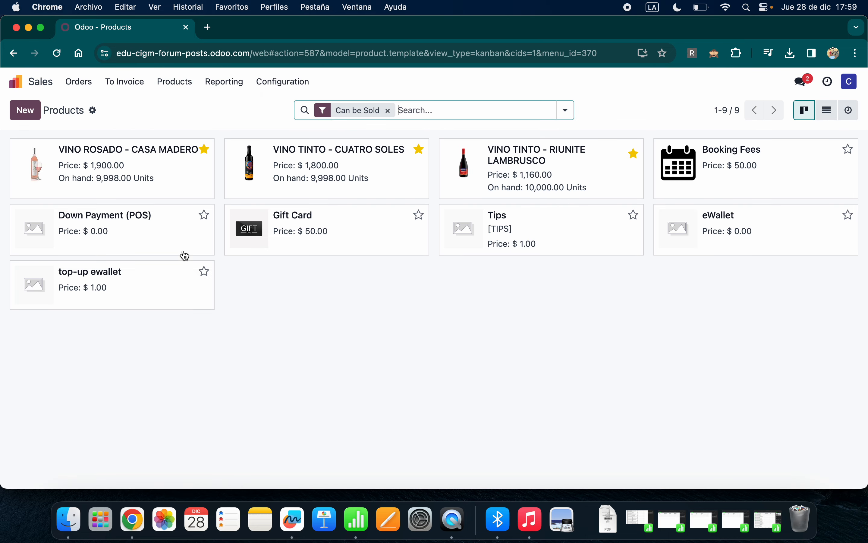
left_click(138, 294)
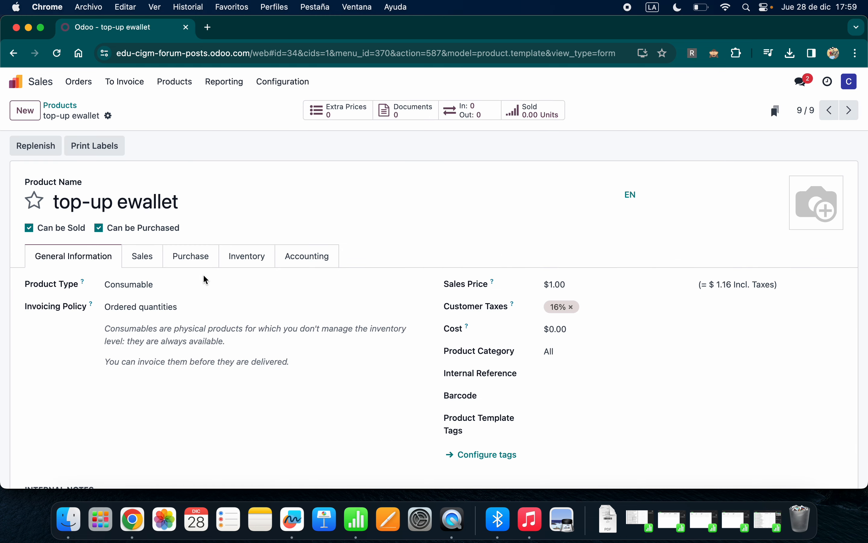
Make the top-up ewallet product available in the point of sale and save it
left_click(236, 256)
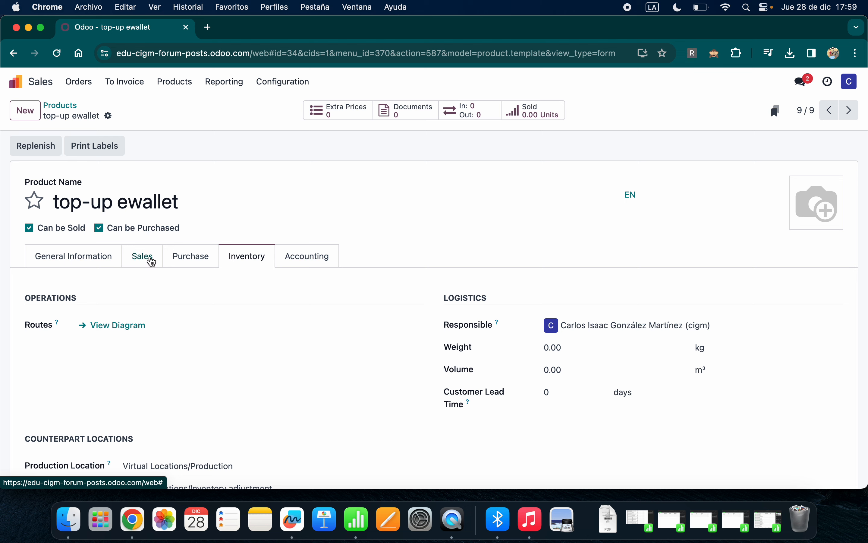
left_click(150, 257)
left_click(547, 324)
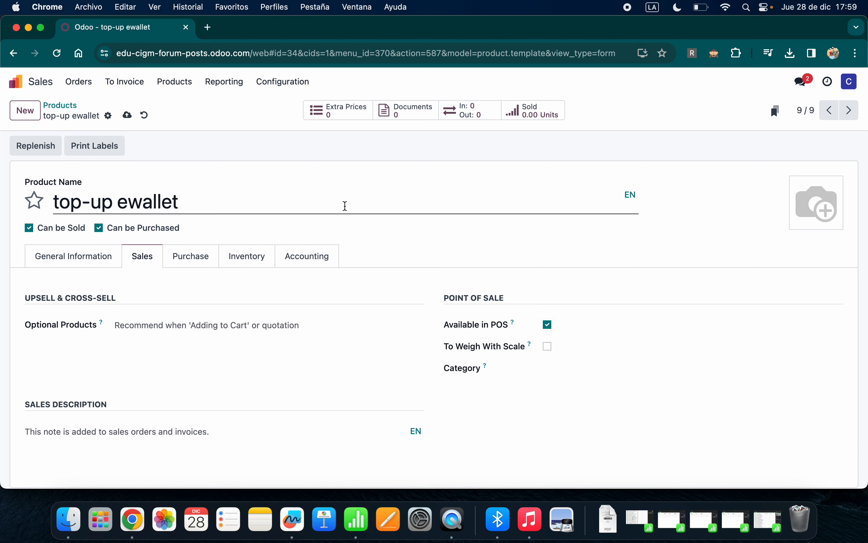
left_click(127, 115)
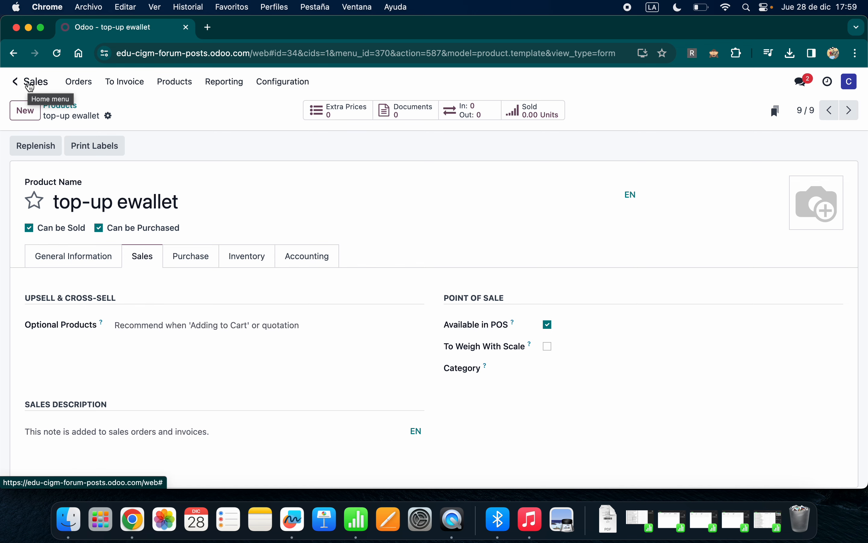
Reopen the Sales app, start a new sales order from the orders list and fill in the existing customer's name
left_click(28, 84)
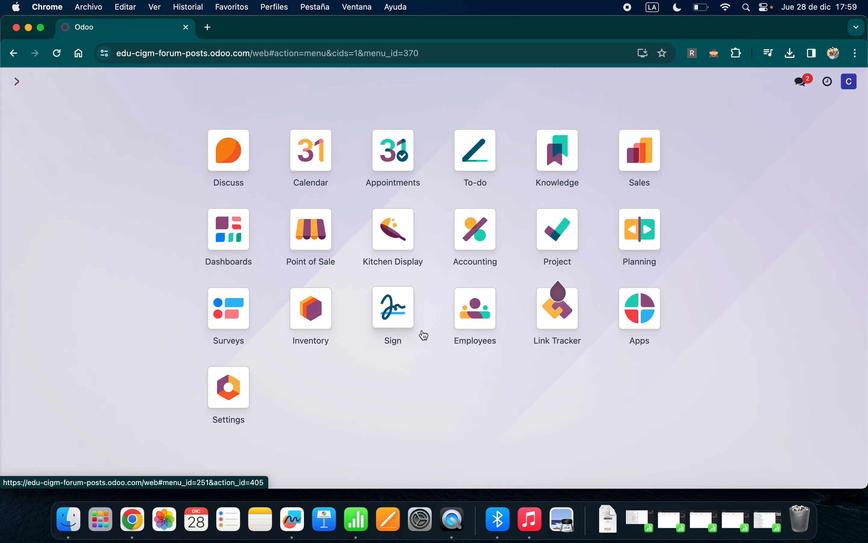
left_click(641, 153)
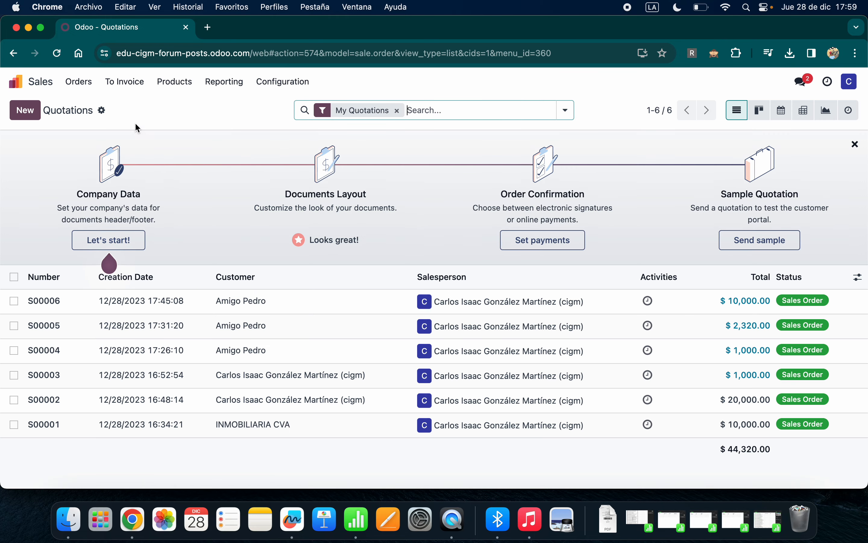
left_click(77, 84)
left_click(85, 123)
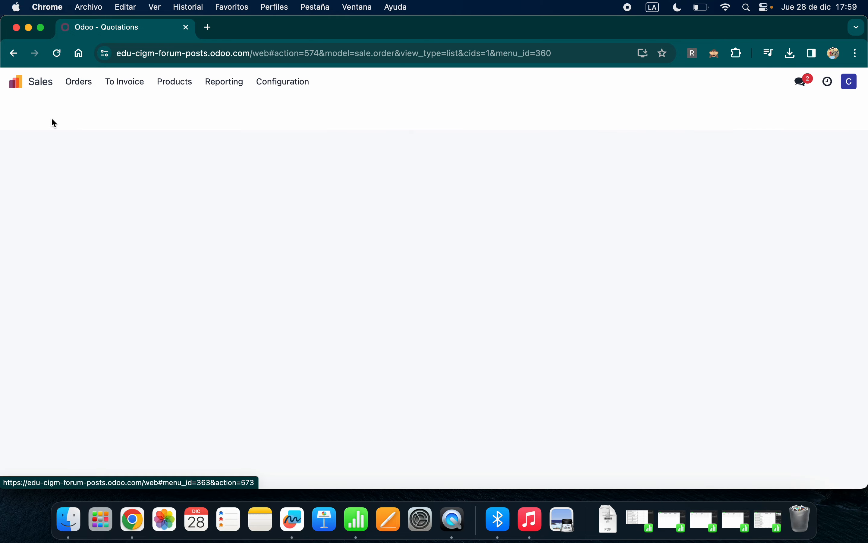
left_click(25, 110)
left_click(137, 212)
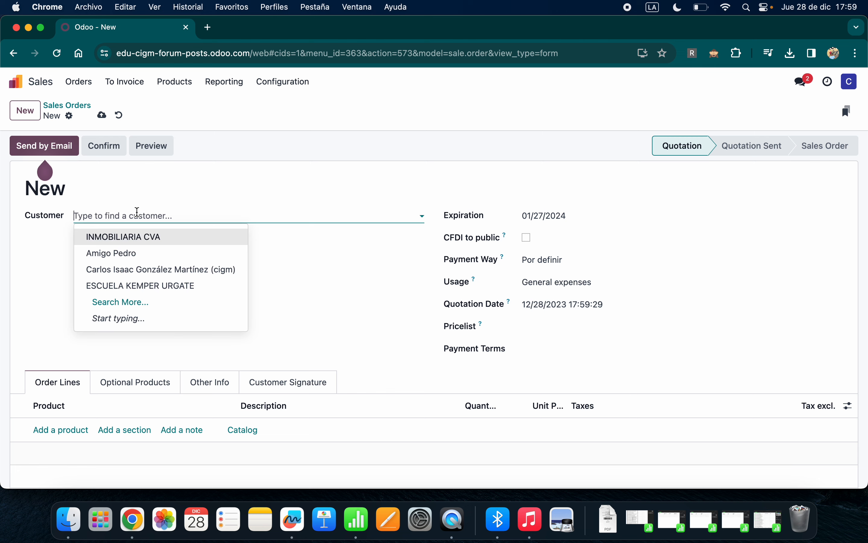
type("amigo")
left_click(144, 236)
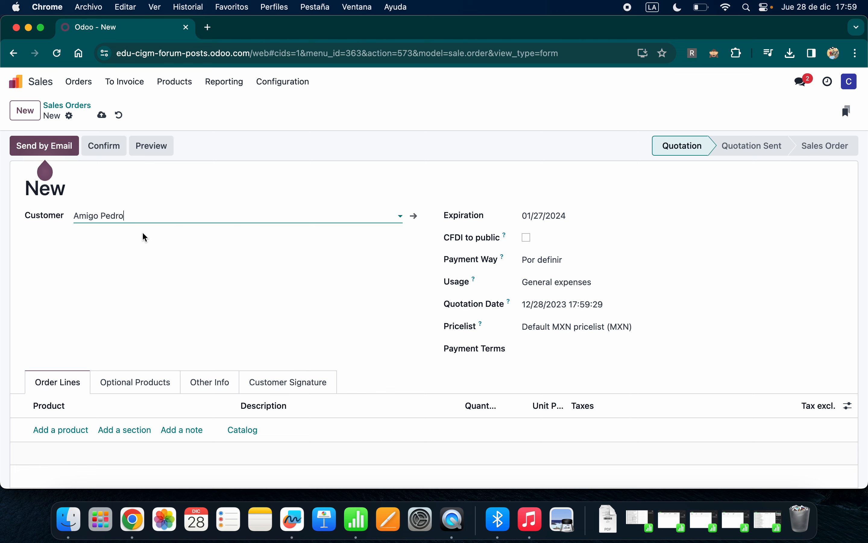
Add the eWallet product to the order lines with a unit price of 10000
left_click(69, 431)
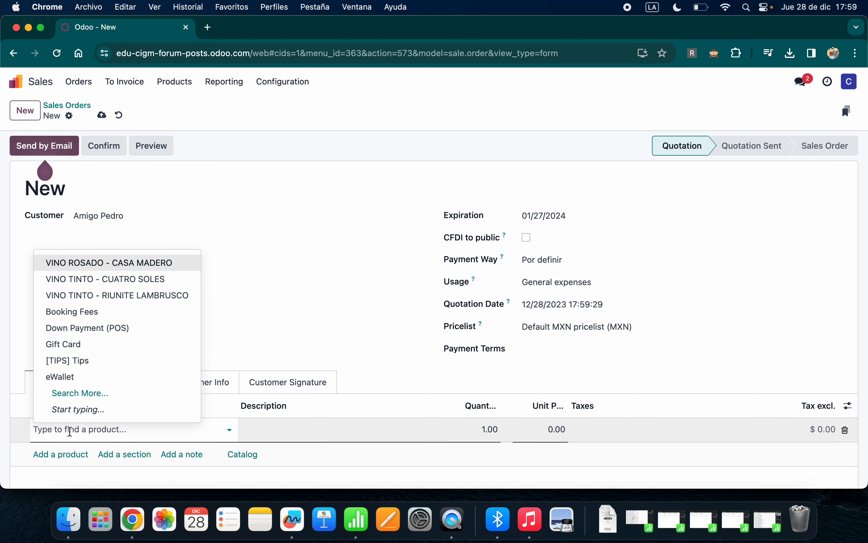
type("ew")
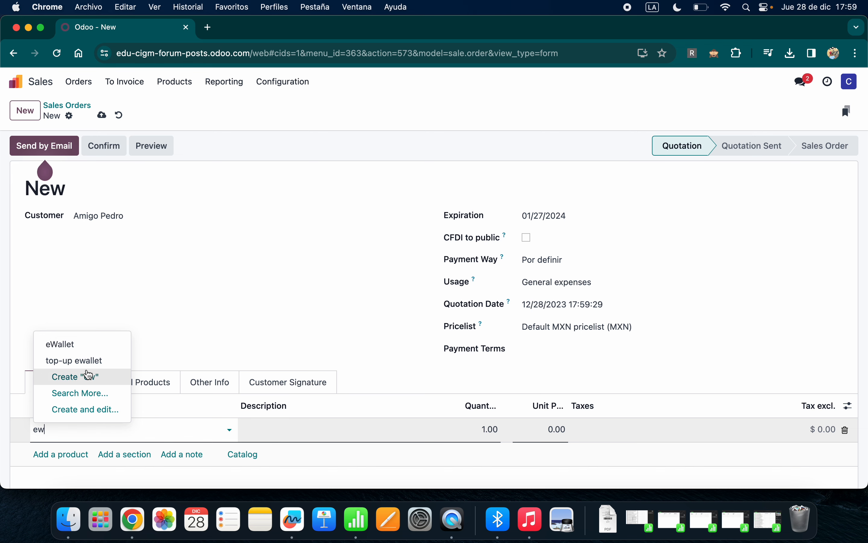
left_click(81, 345)
scroll(466, 412, "down", 2)
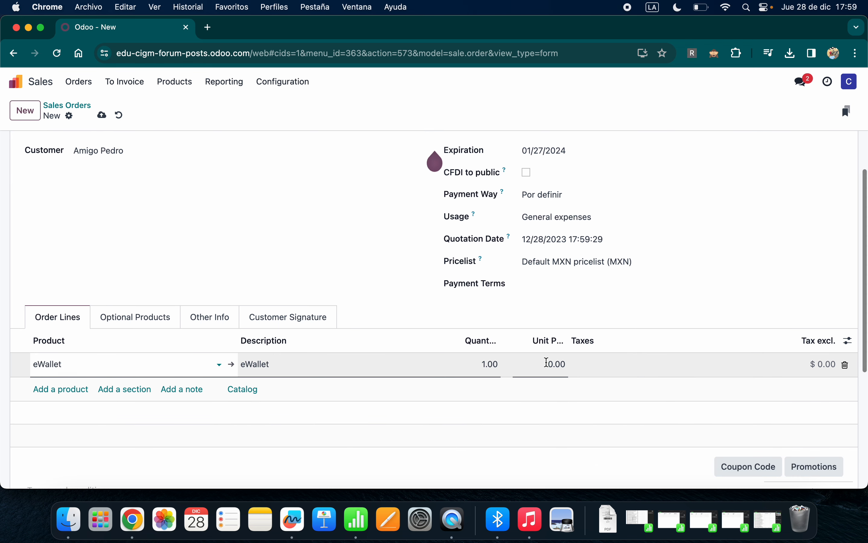
left_click(551, 364)
scroll(374, 310, "up", 2)
scroll(498, 368, "down", 5)
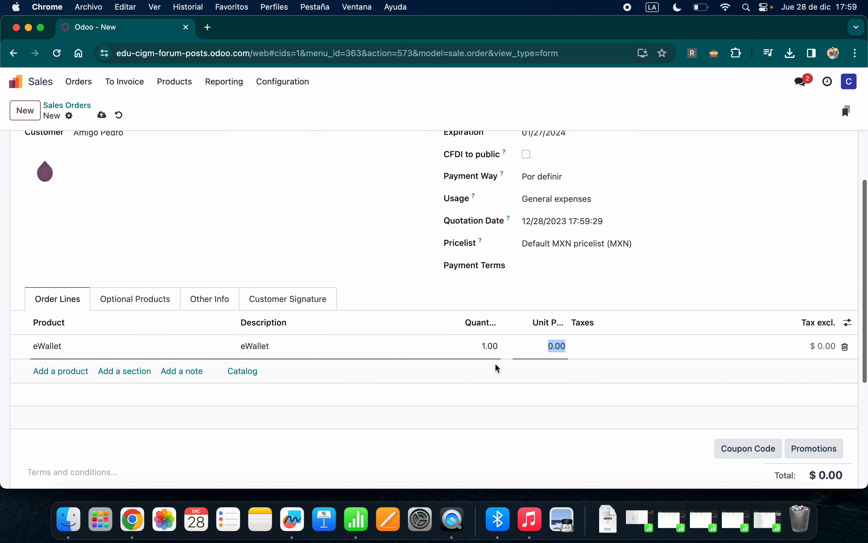
type("10000")
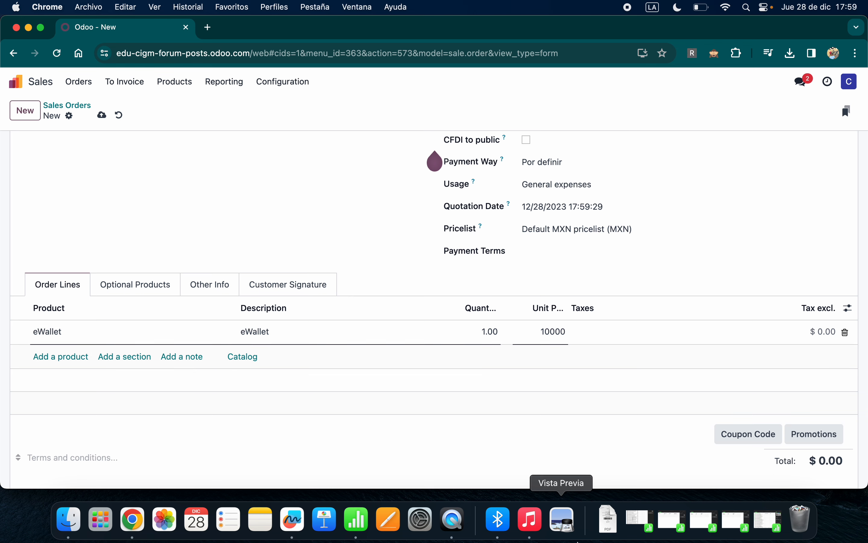
left_click(561, 413)
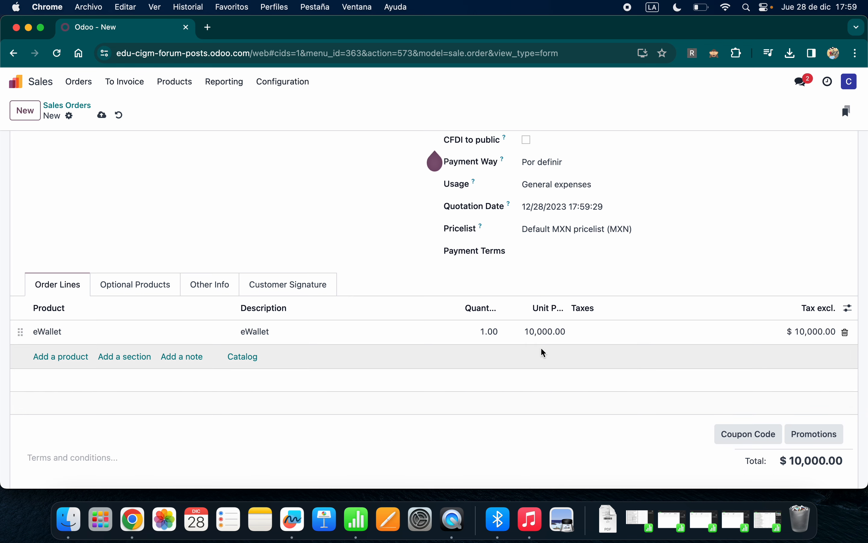
Check the quotation's details and confirm it as a sales order
scroll(534, 342, "up", 5)
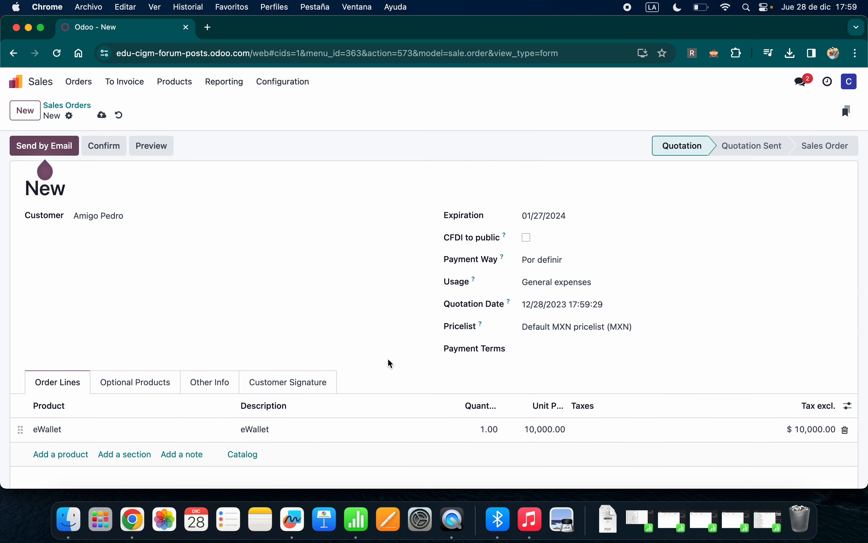
scroll(291, 304, "down", 1)
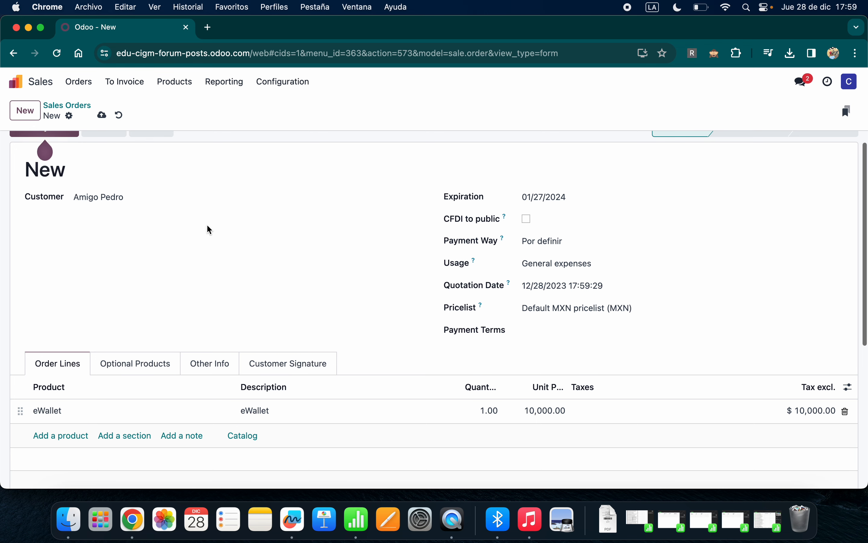
scroll(207, 228, "up", 1)
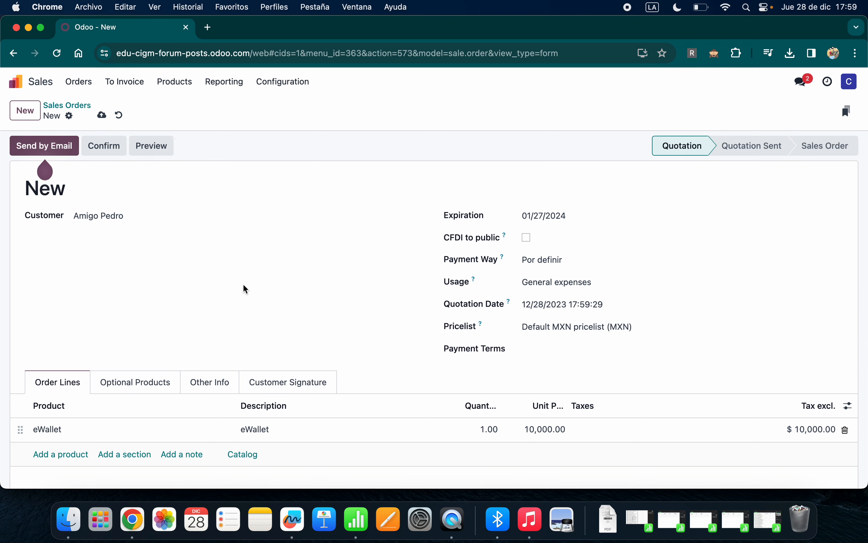
left_click(110, 146)
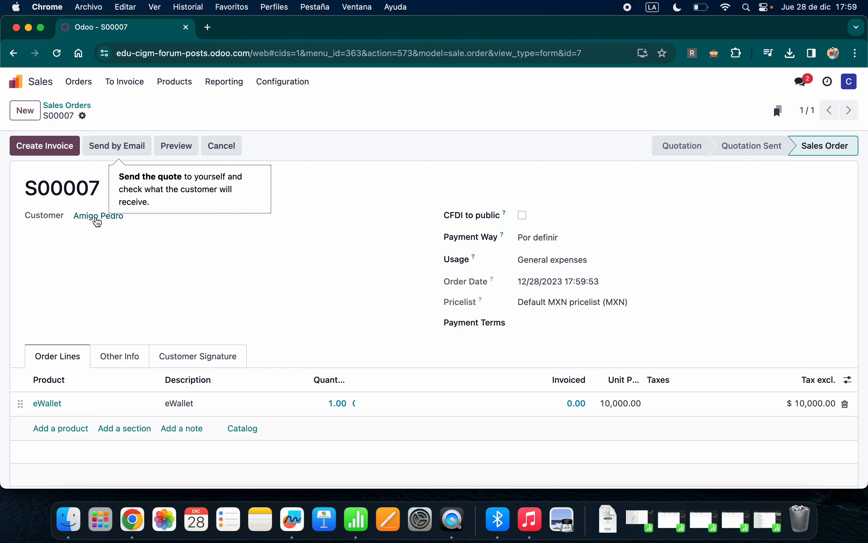
Open the customer's record from the order and open their e-Wallet POS loyalty card to check its code
left_click(97, 217)
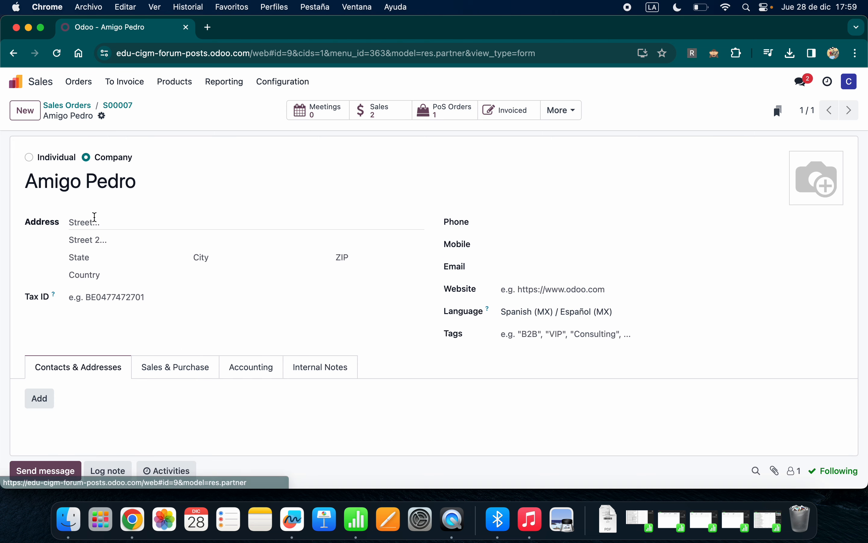
left_click(577, 115)
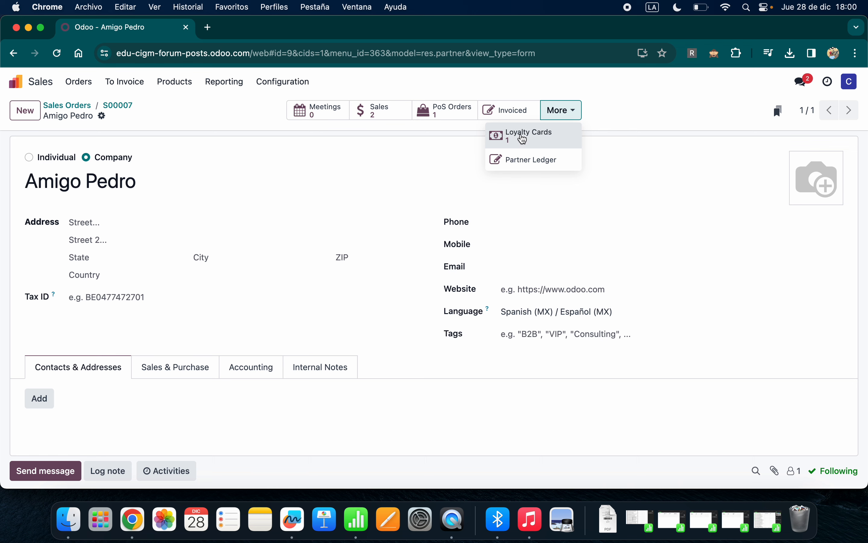
left_click(525, 140)
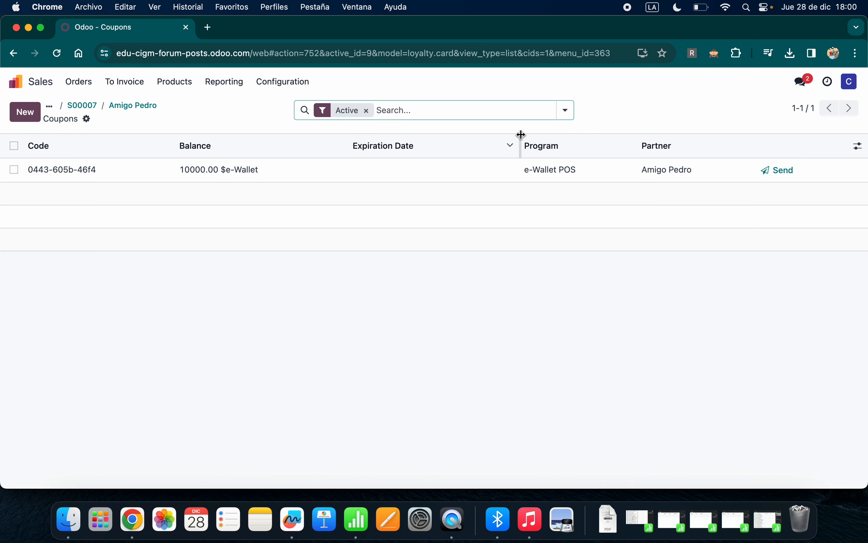
left_click(172, 172)
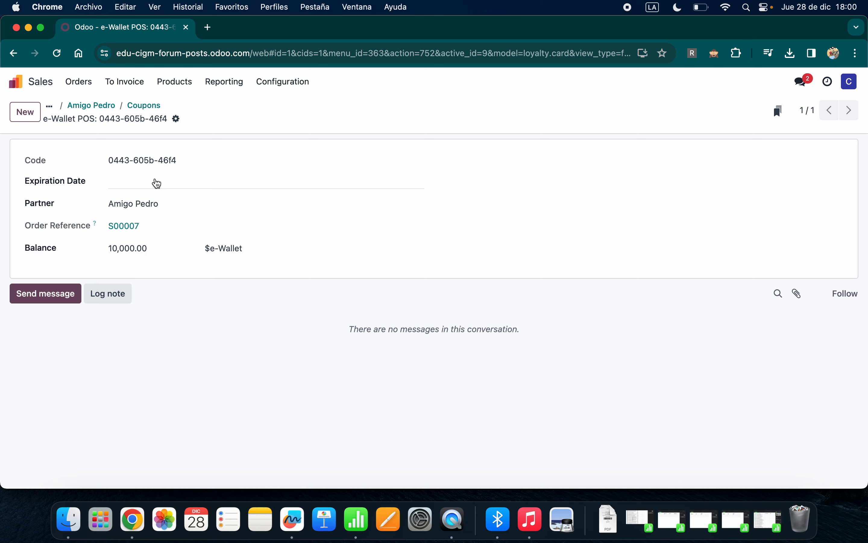
left_click_drag(104, 160, 193, 162)
Set the e-Wallet card's expiration date to 12/28/2024 and save the card
left_click(129, 182)
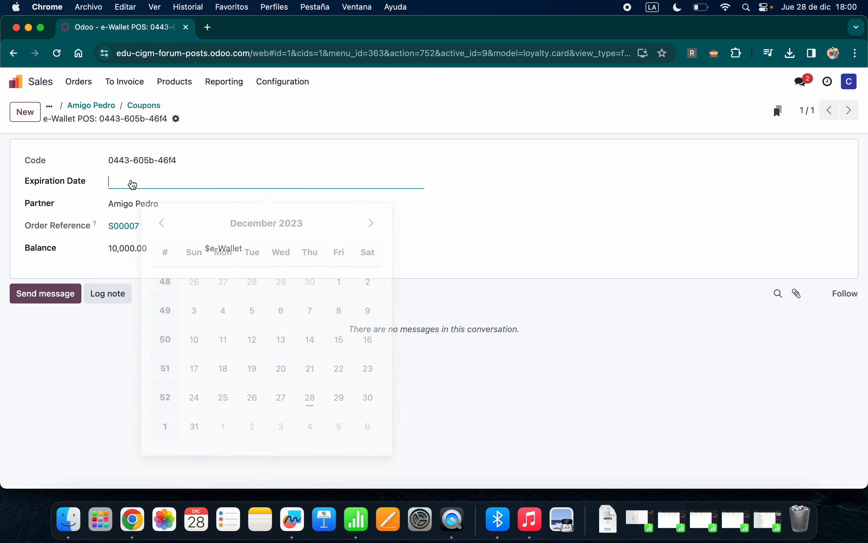
left_click(309, 217)
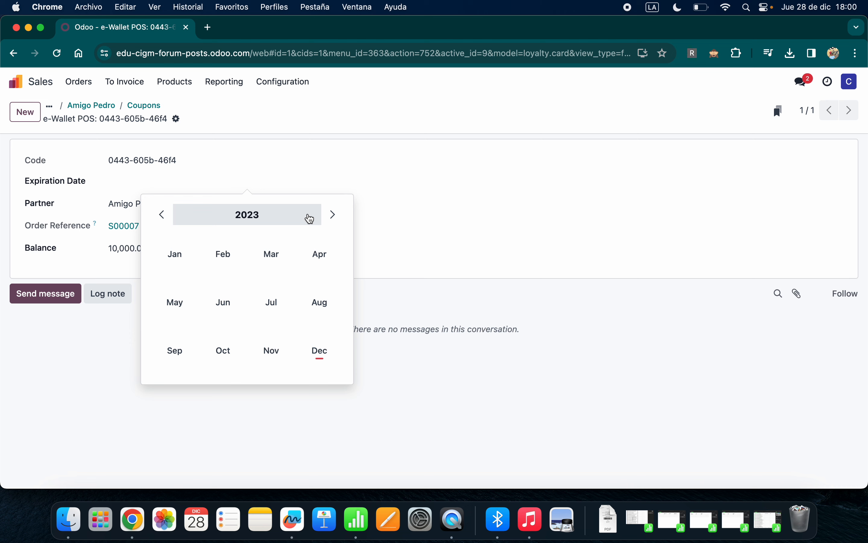
left_click(332, 215)
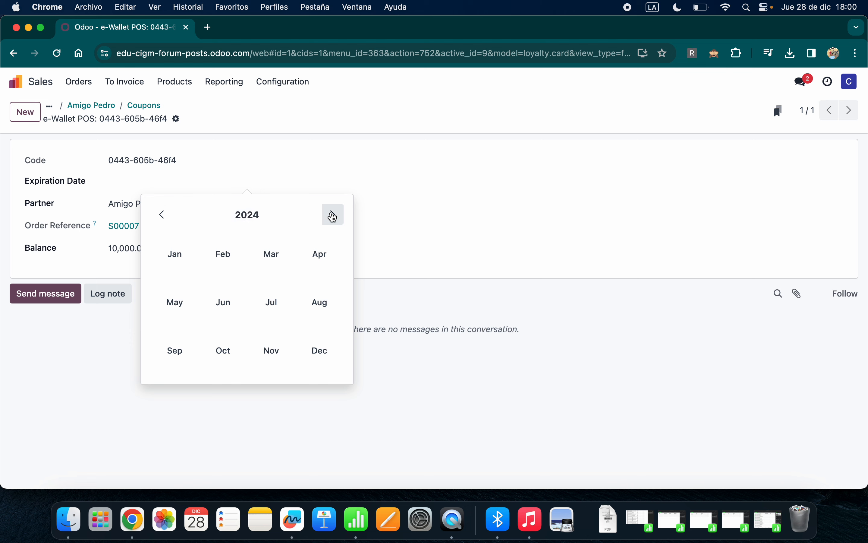
left_click(323, 351)
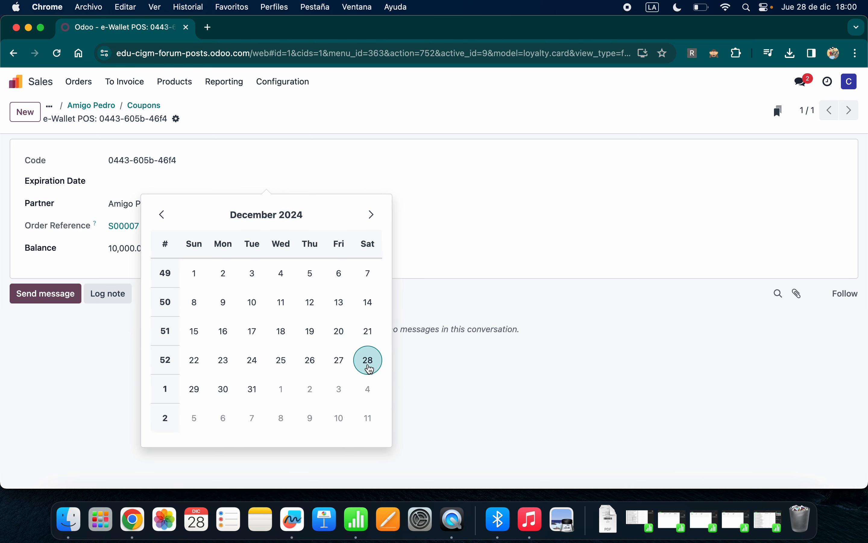
left_click(369, 360)
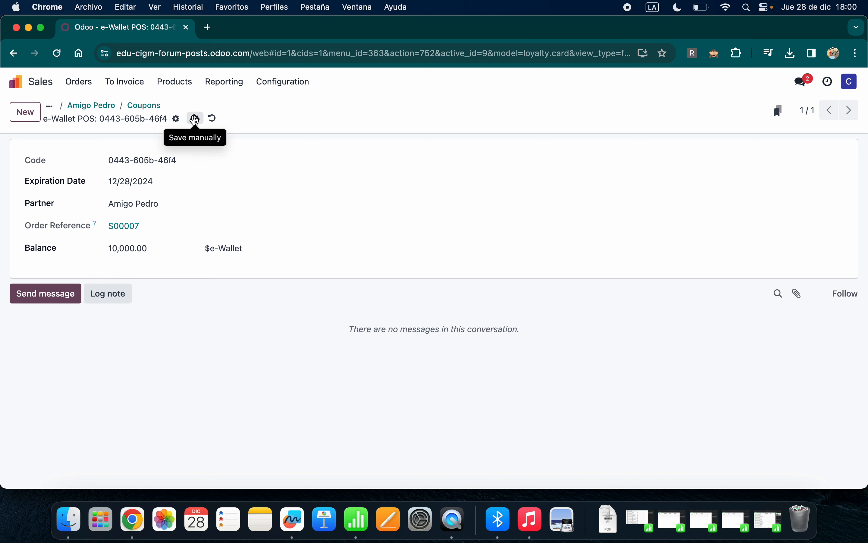
left_click(196, 119)
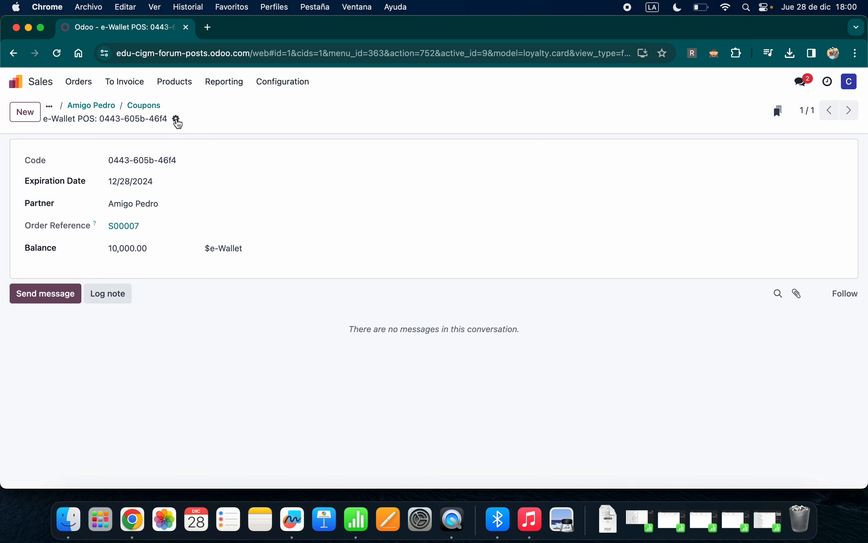
Print the e-Wallet card as a coupon code PDF and as a gift card PDF
left_click(177, 121)
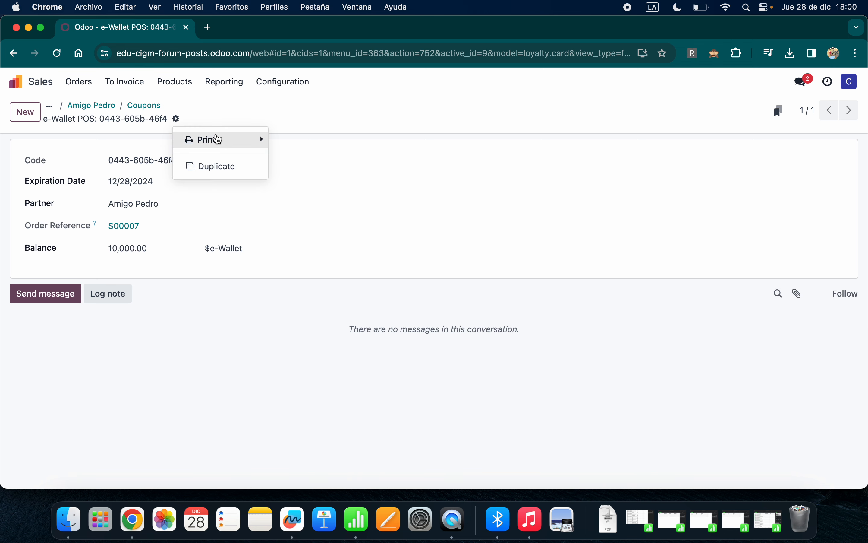
mouse_move(216, 140)
left_click(309, 143)
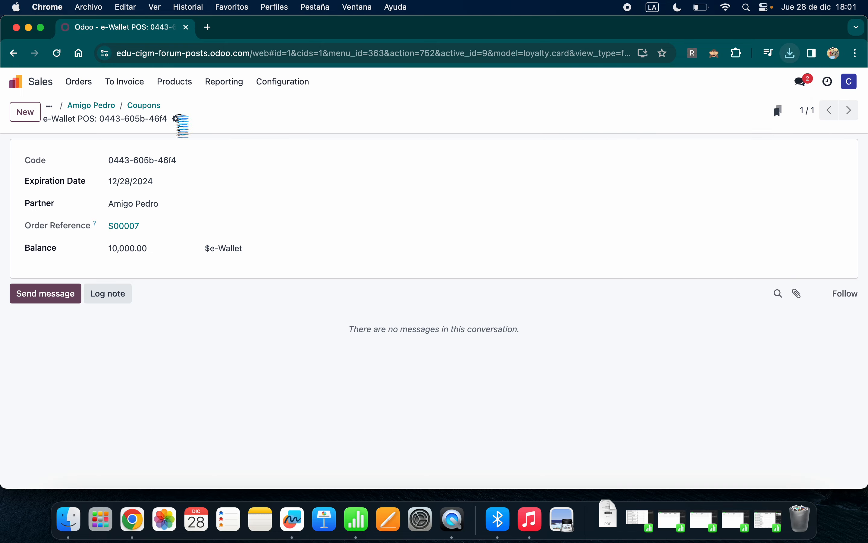
left_click(176, 119)
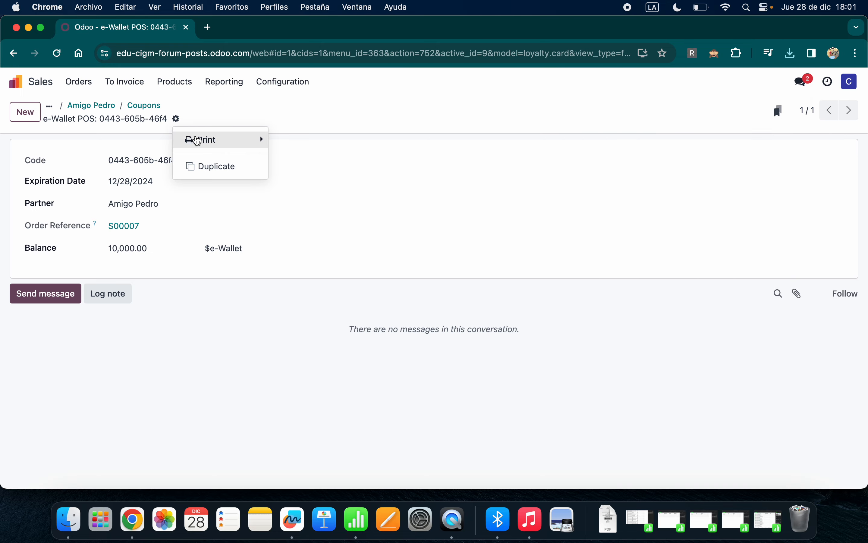
mouse_move(216, 140)
left_click(306, 139)
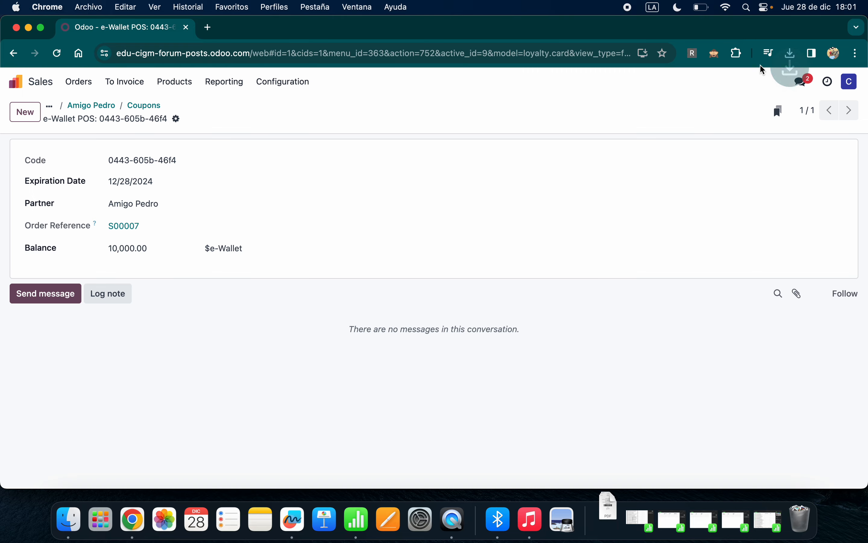
Open the downloaded Gift Card (1).pdf and Coupon Code (2).pdf in separate browser tabs
left_click(791, 53)
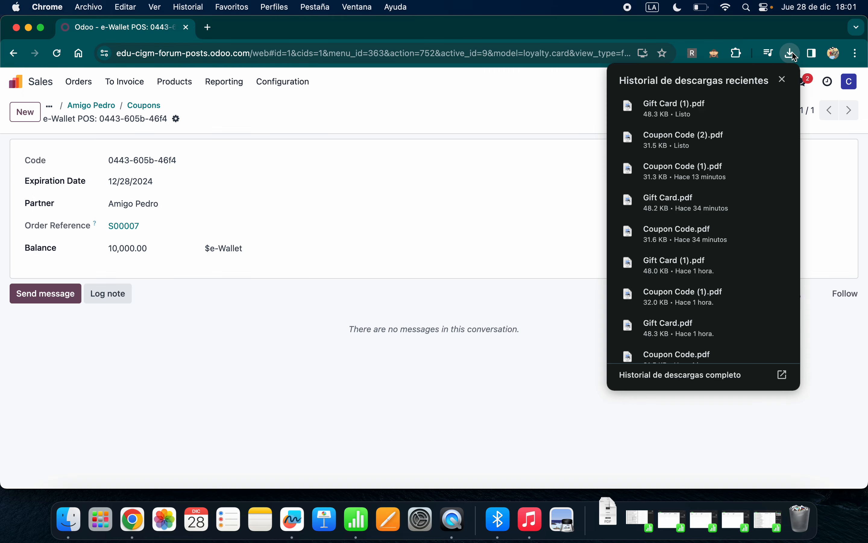
left_click(691, 100)
left_click(352, 28)
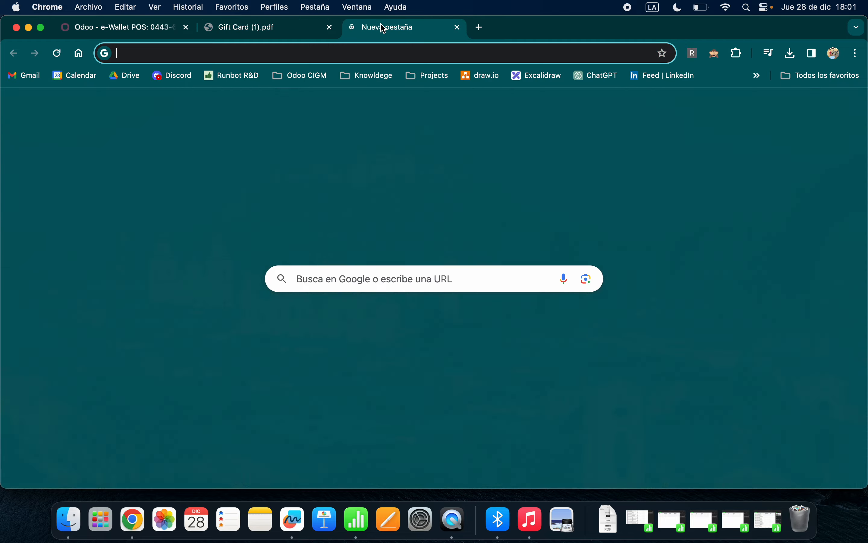
left_click(791, 54)
left_click(737, 137)
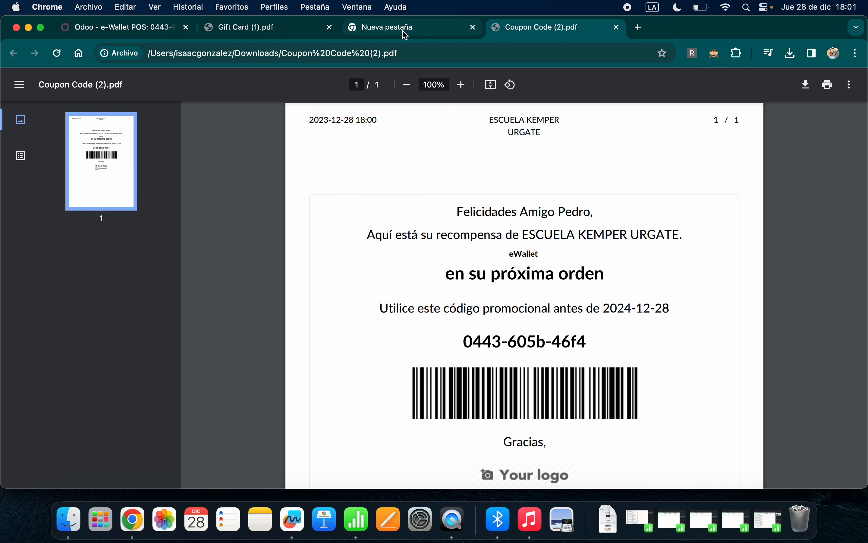
Close the empty browser tab and examine the amount, code, expiration date and barcode on the gift card PDF
left_click(292, 29)
left_click(473, 27)
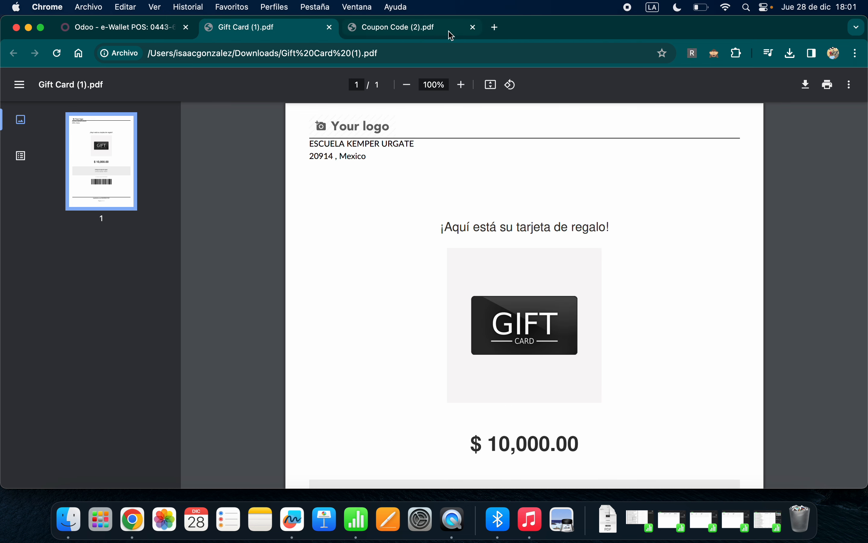
scroll(440, 208, "down", 2)
scroll(445, 204, "down", 1)
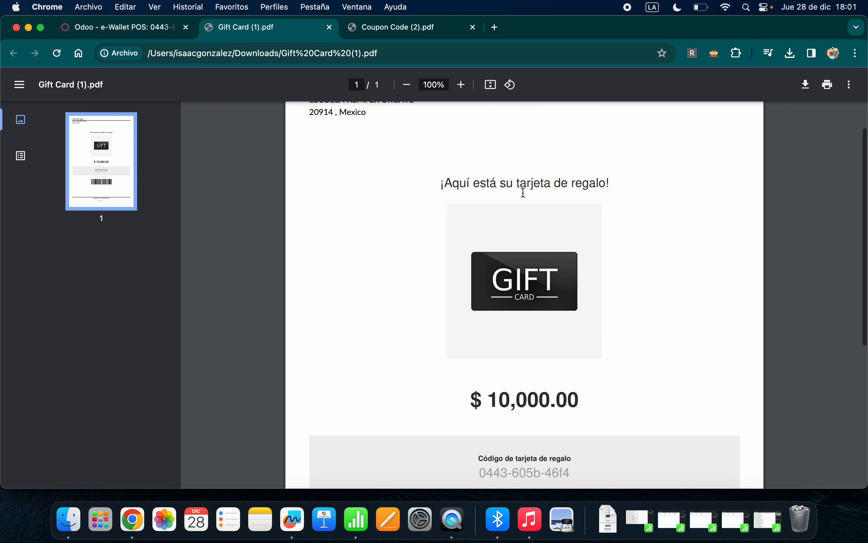
scroll(538, 187, "down", 1)
scroll(517, 301, "down", 4)
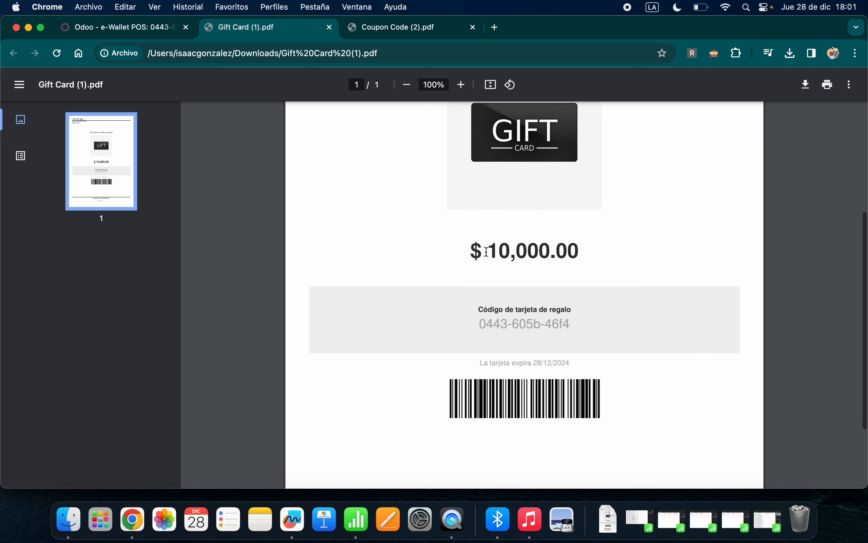
Highlight the amount and the gift card code on the gift card PDF
left_click_drag(487, 252, 606, 251)
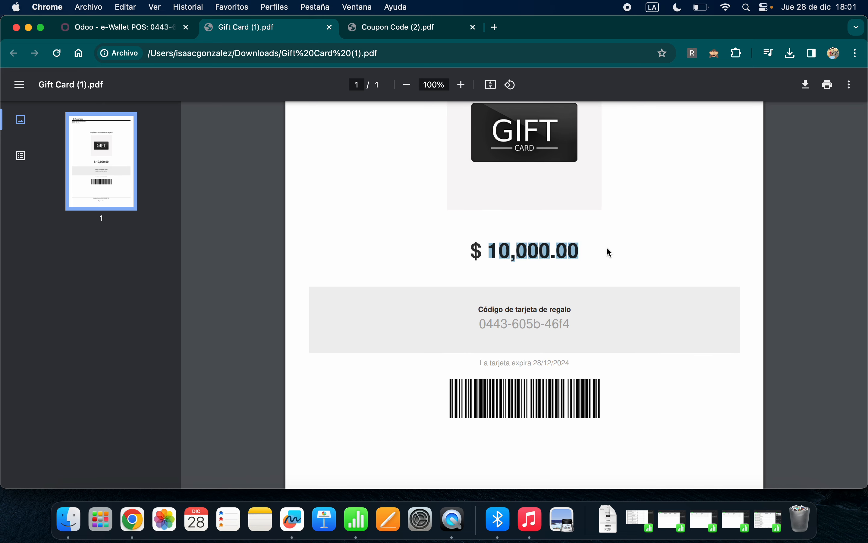
left_click(509, 253)
scroll(489, 319, "up", 1)
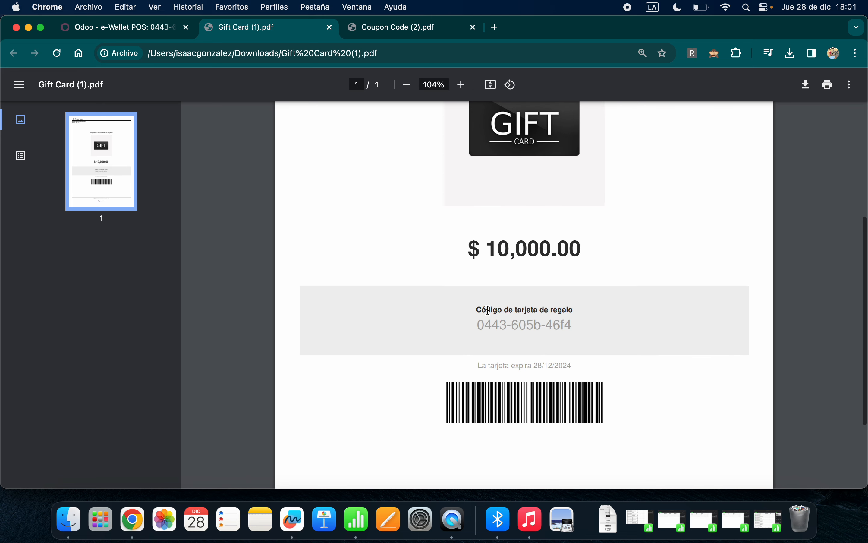
left_click_drag(479, 325, 581, 320)
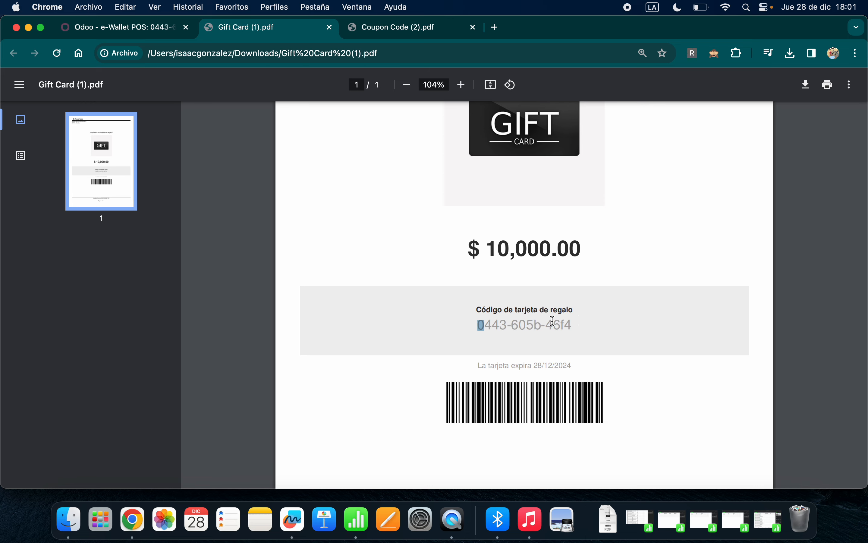
Examine the greeting, company name, expiration date and promotional code on Coupon Code (2).pdf, and review Gift Card (1).pdf again
left_click(405, 30)
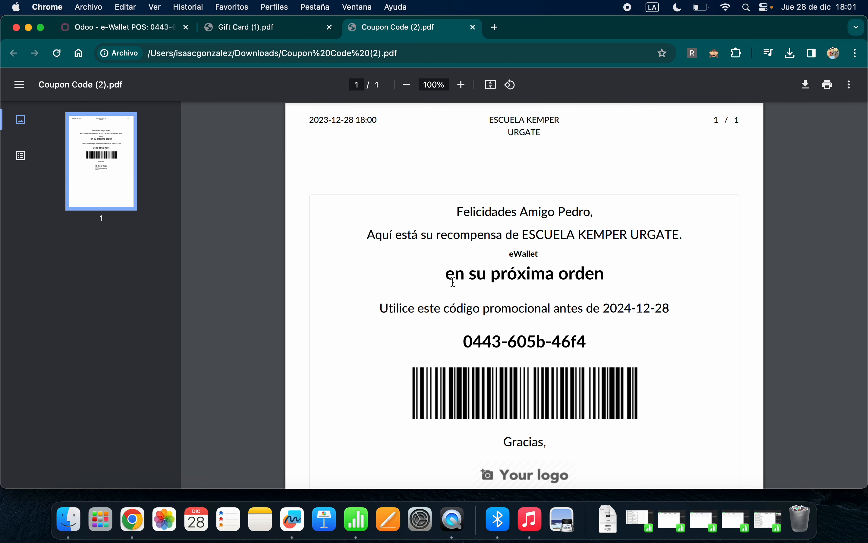
scroll(453, 282, "down", 1)
scroll(458, 252, "down", 1)
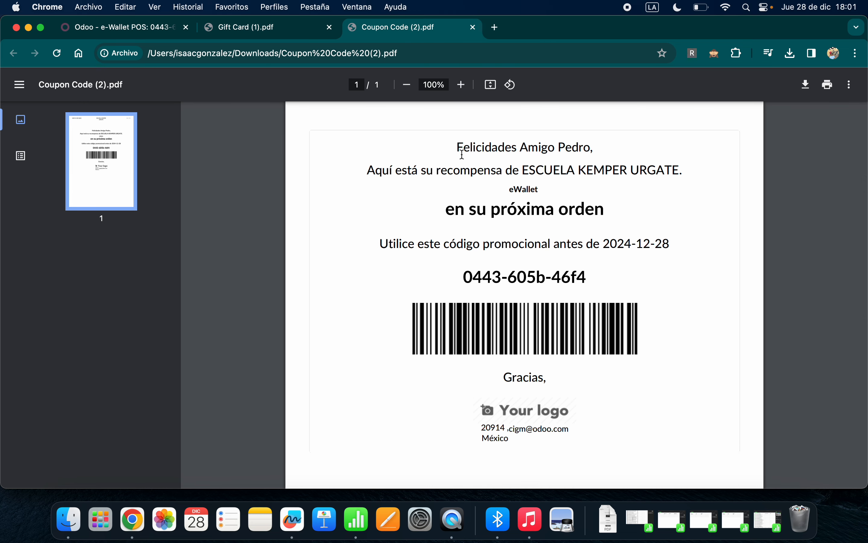
left_click_drag(461, 151, 570, 157)
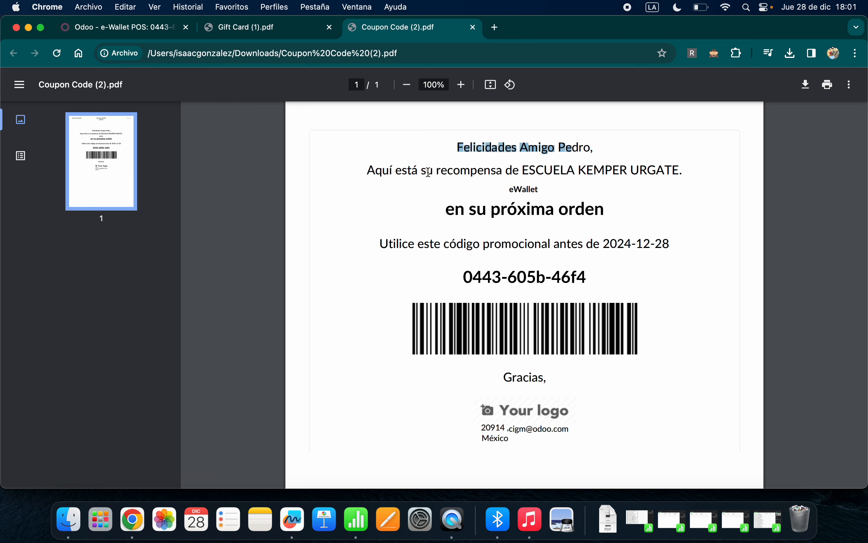
left_click(516, 170)
left_click_drag(540, 169, 611, 170)
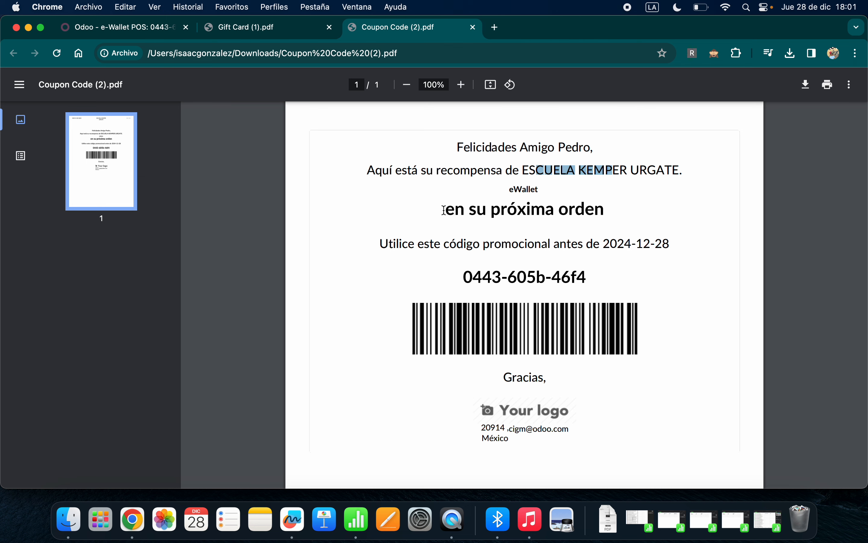
left_click_drag(444, 210, 612, 209)
scroll(614, 208, "down", 3)
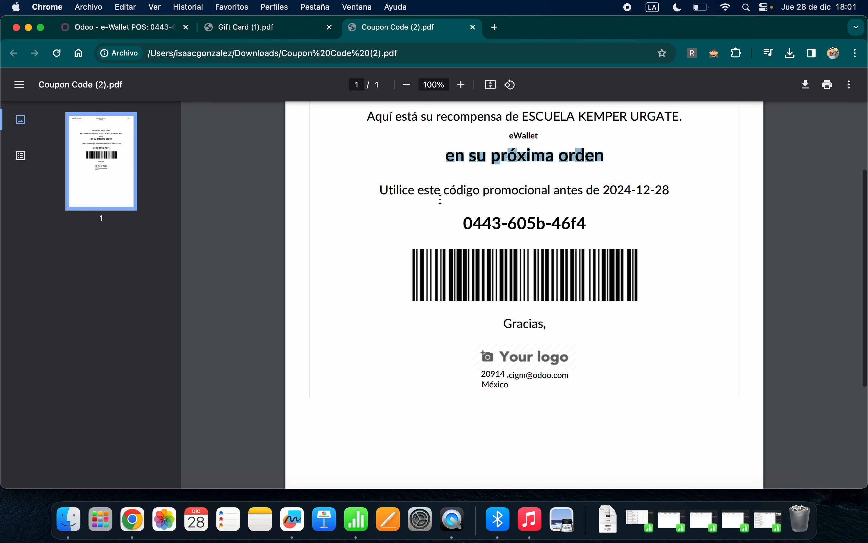
left_click(498, 191)
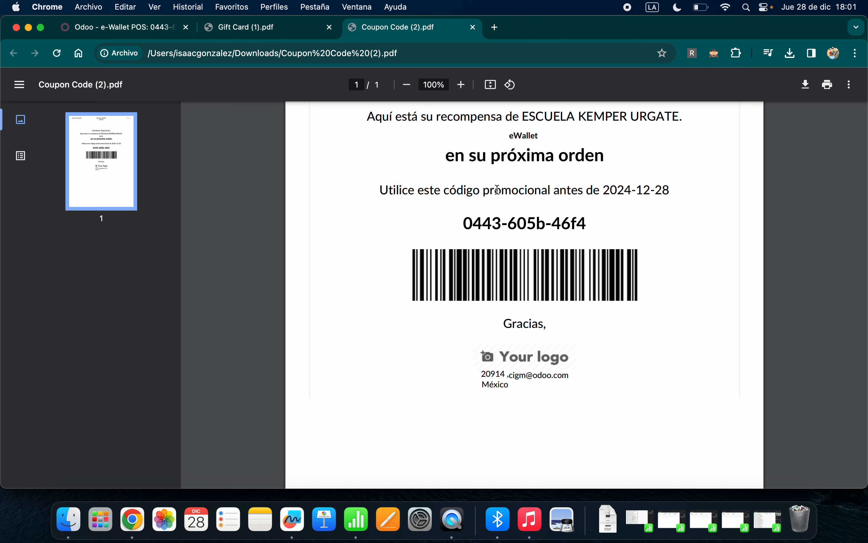
left_click_drag(607, 194, 662, 195)
left_click(555, 195)
left_click_drag(464, 224, 598, 224)
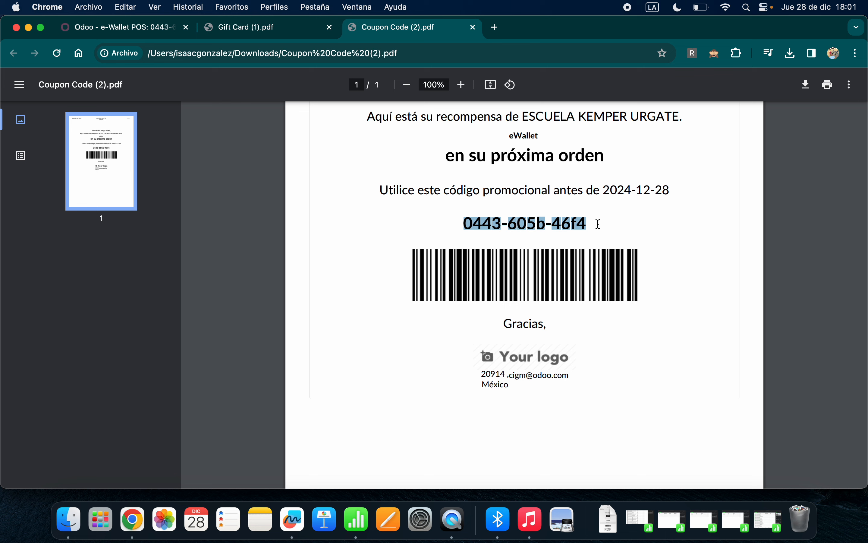
left_click(496, 228)
scroll(496, 229, "up", 5)
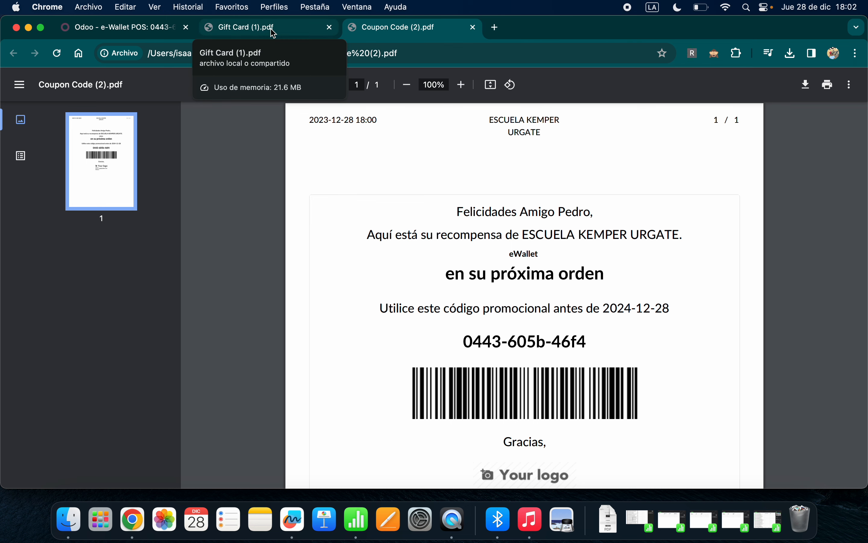
left_click(287, 37)
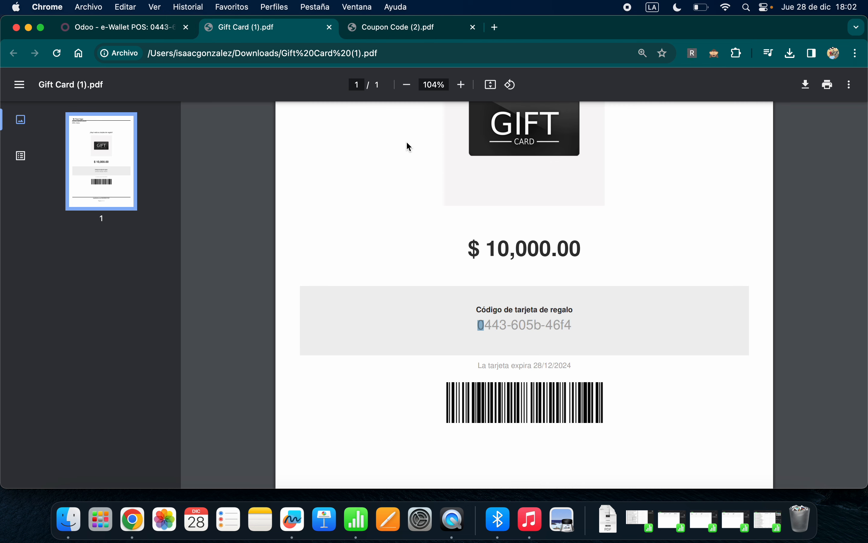
scroll(407, 145, "up", 5)
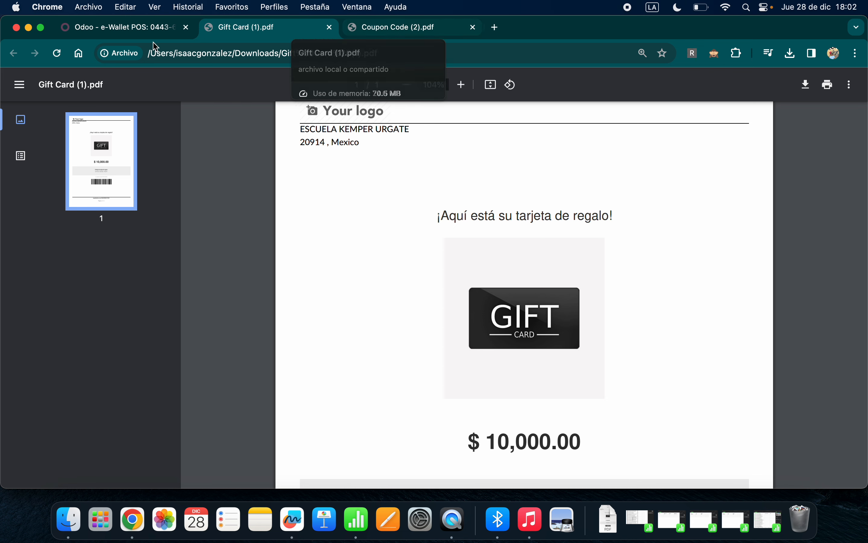
Return to Odoo and open a new Point of Sale session for Shop with an opening cash of 0.00
left_click(138, 32)
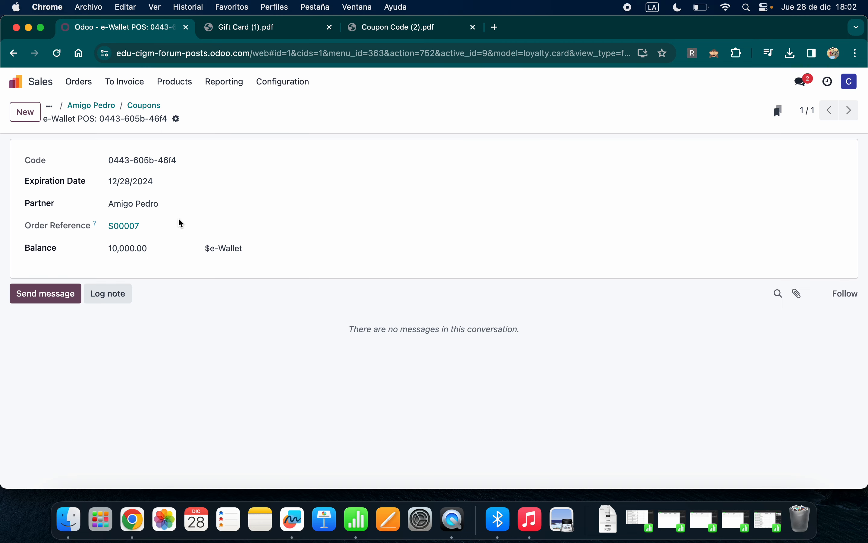
left_click(36, 84)
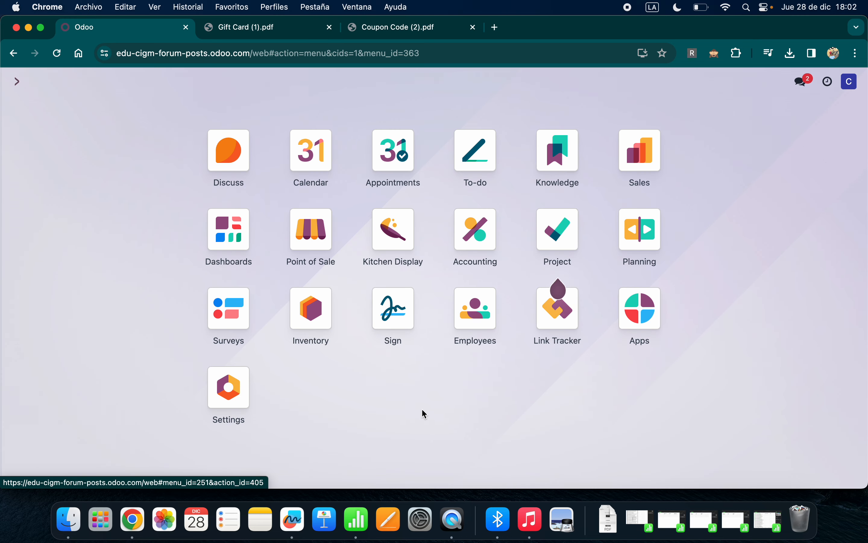
left_click(312, 238)
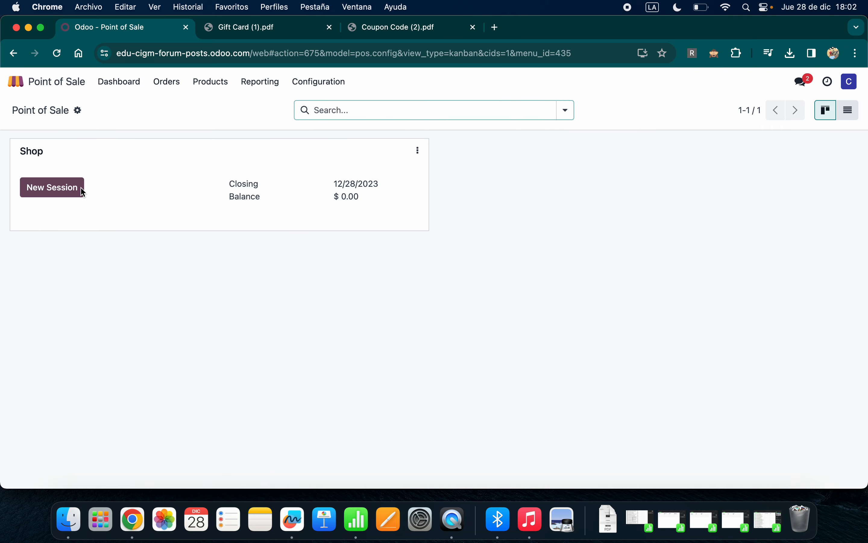
left_click(68, 190)
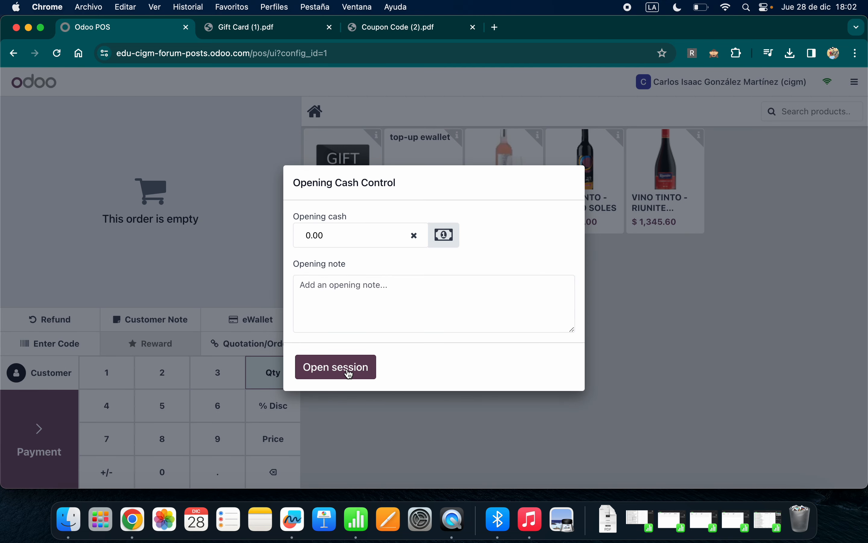
left_click(338, 366)
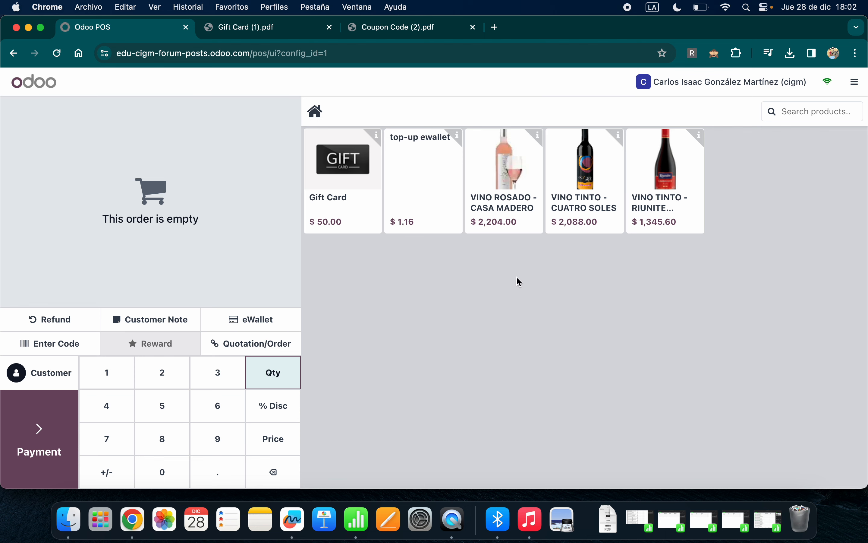
Add one VINO TINTO - CUATRO SOLES to the order and assign the customer who owns the eWallet
left_click(598, 167)
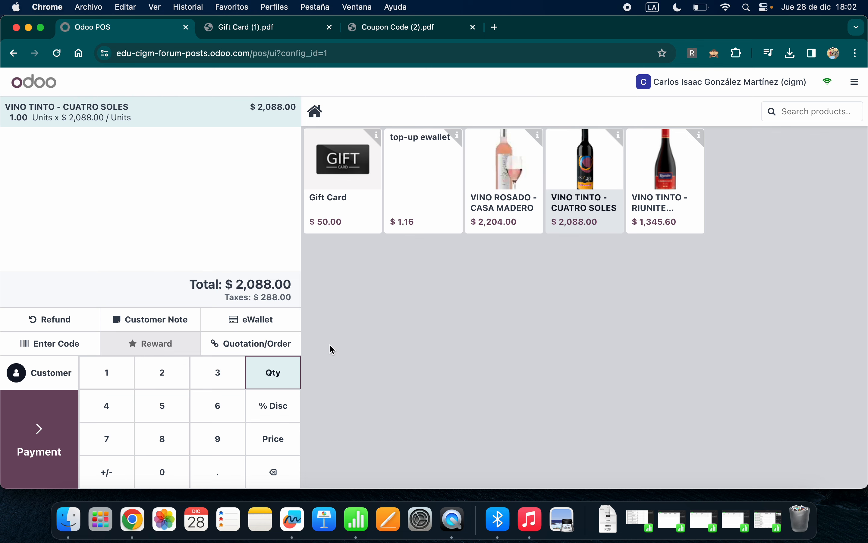
left_click(54, 380)
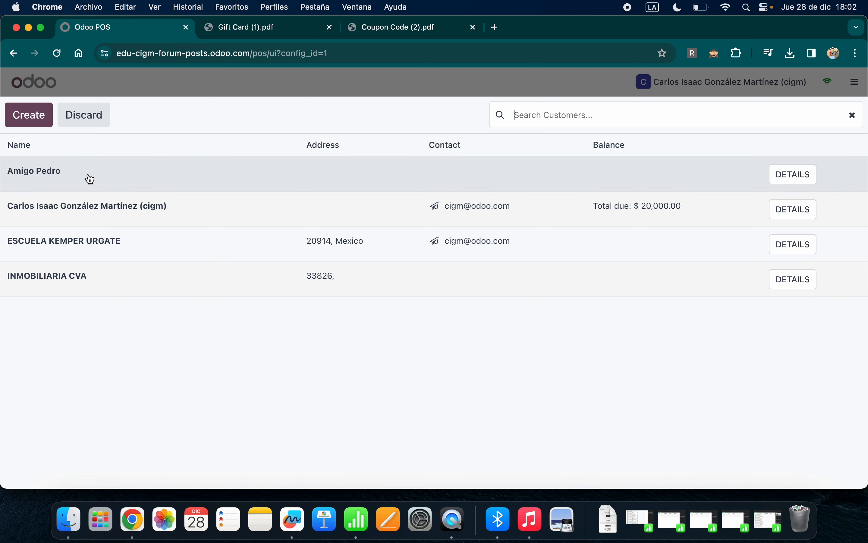
left_click(87, 177)
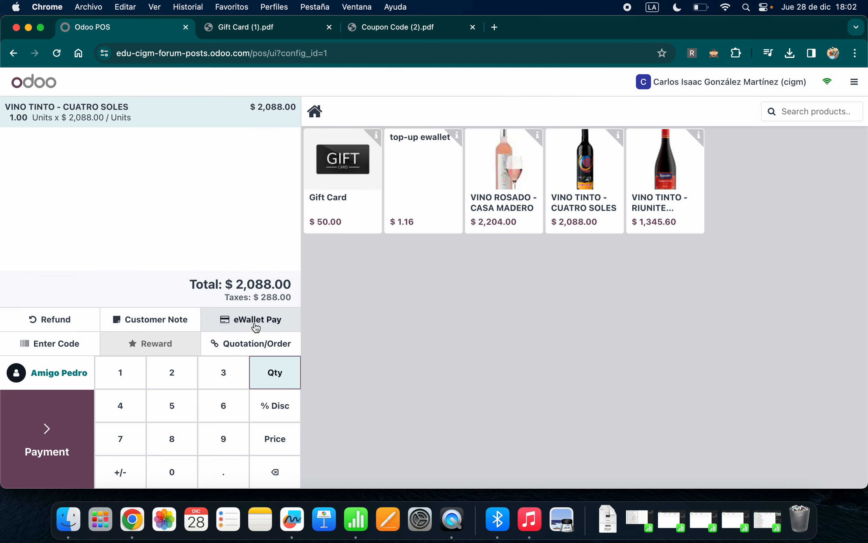
Pay the order in full with the customer's eWallet instead of a code, and validate the payment
left_click(57, 347)
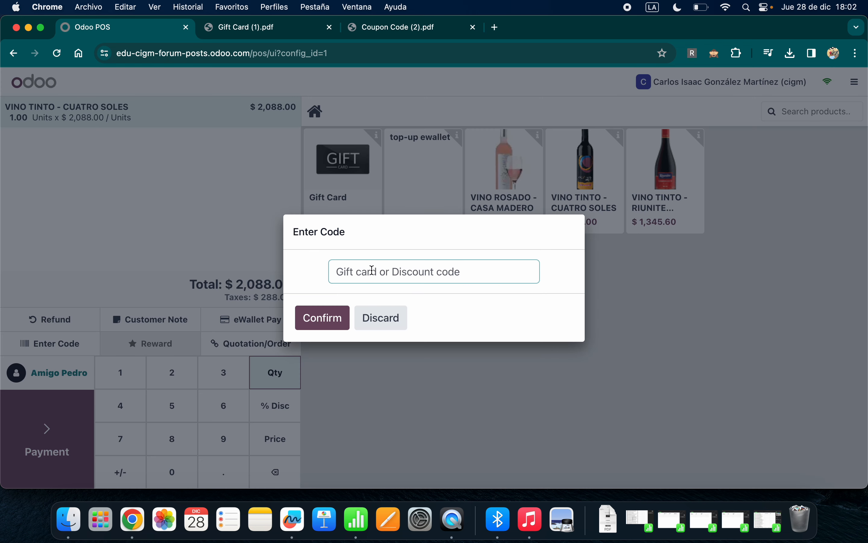
left_click(382, 318)
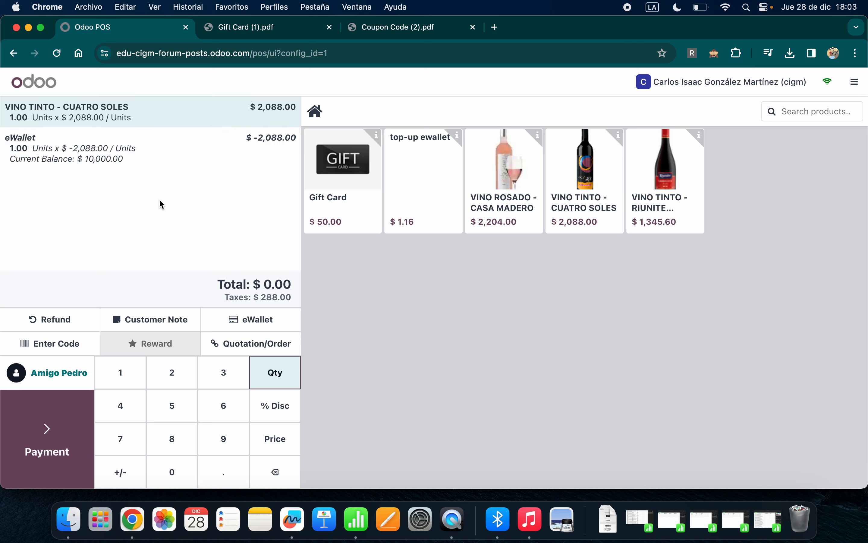
left_click(47, 442)
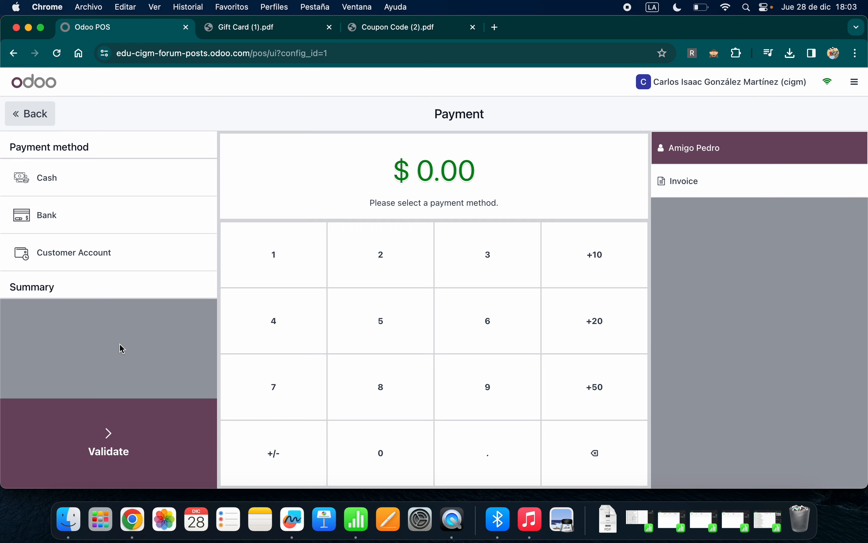
left_click(105, 449)
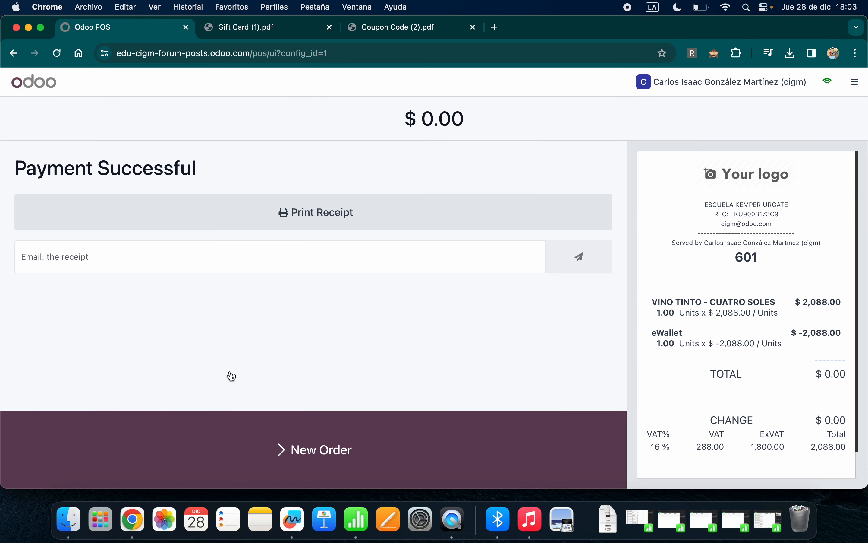
Close the Point of Sale session with a counted cash of 0
left_click(854, 88)
left_click(812, 176)
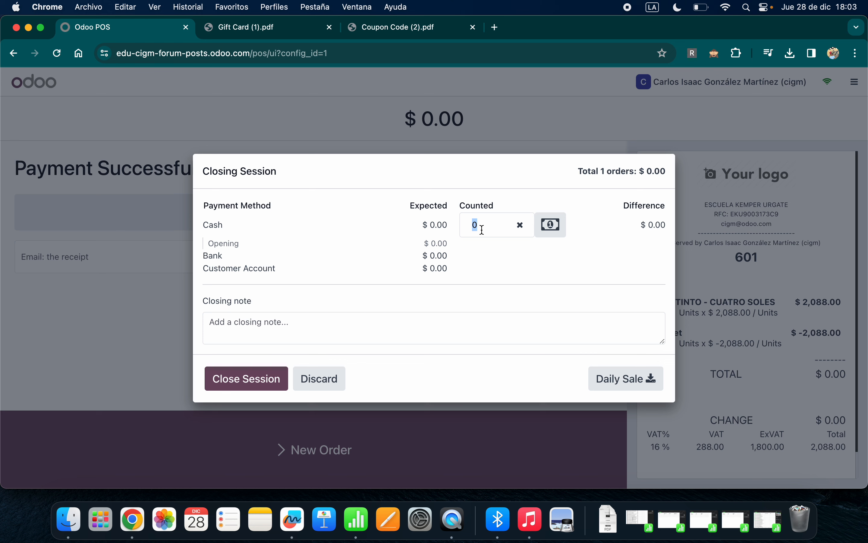
left_click(241, 383)
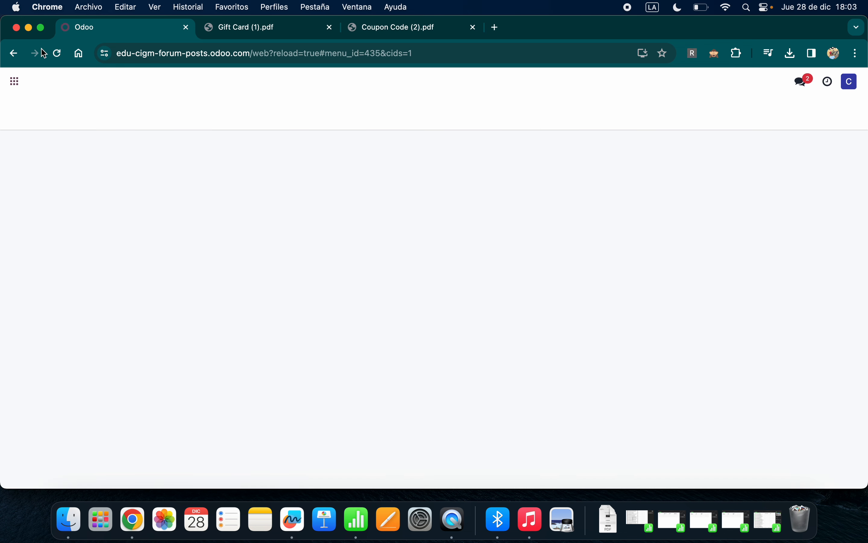
Open the eWallet customer's record from the customer list in the Sales app
left_click(24, 84)
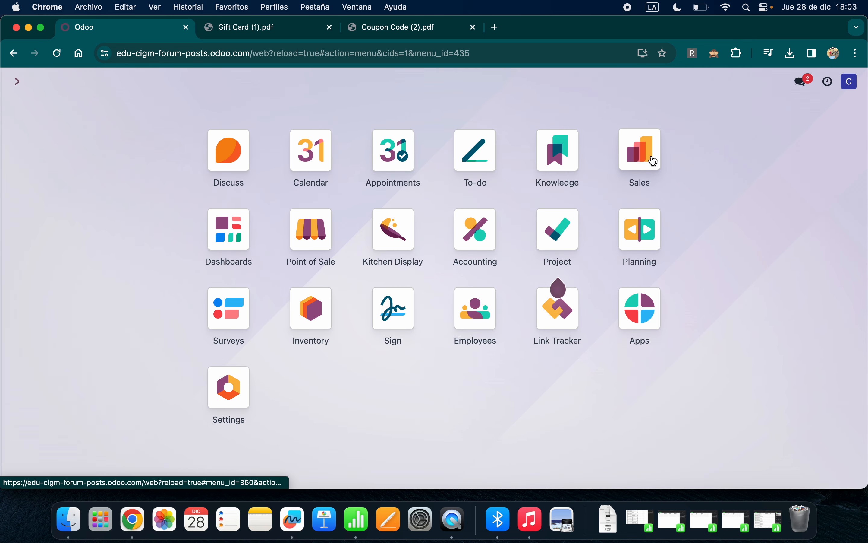
left_click(653, 160)
right_click(93, 79)
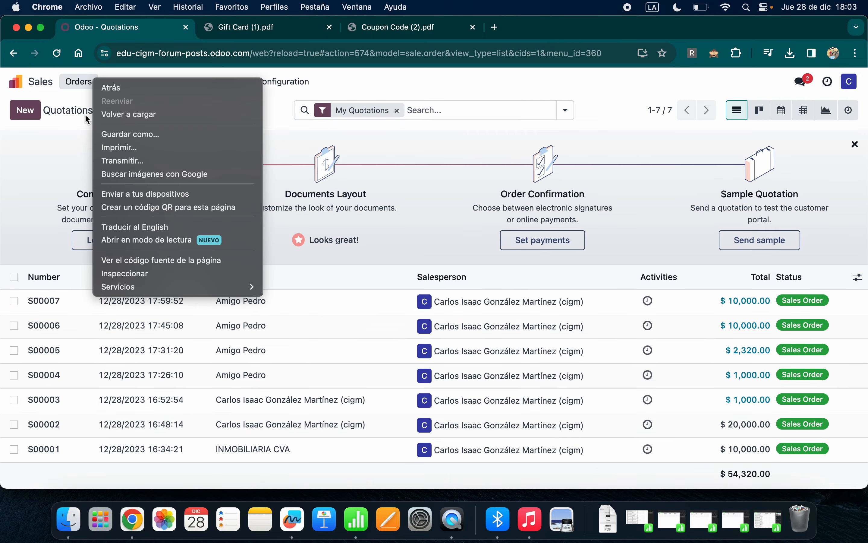
left_click(76, 81)
left_click(77, 81)
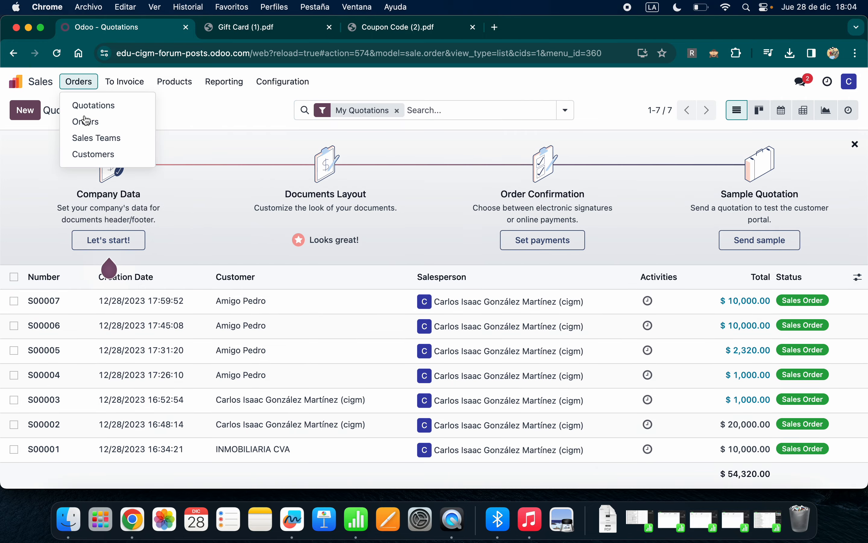
left_click(94, 155)
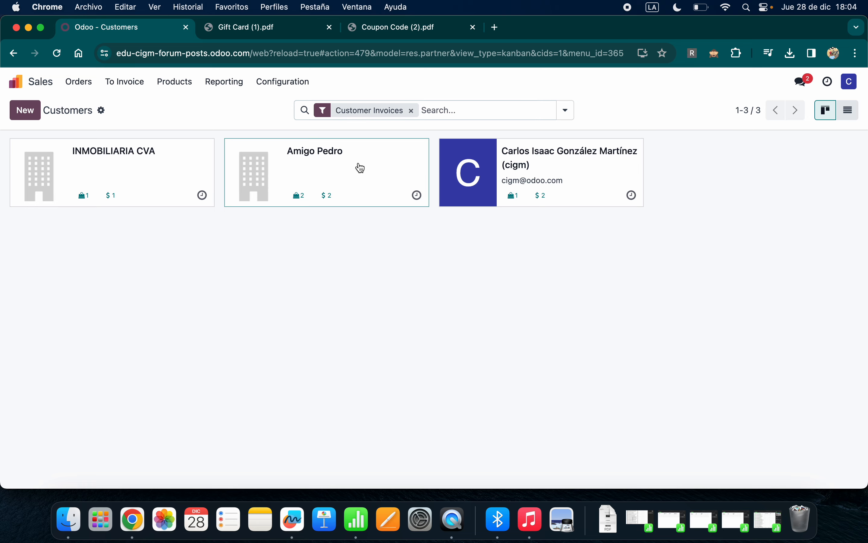
left_click(360, 167)
Check the balance and history of the customer's e-Wallet POS loyalty card, and return to the Odoo app overview
left_click(557, 110)
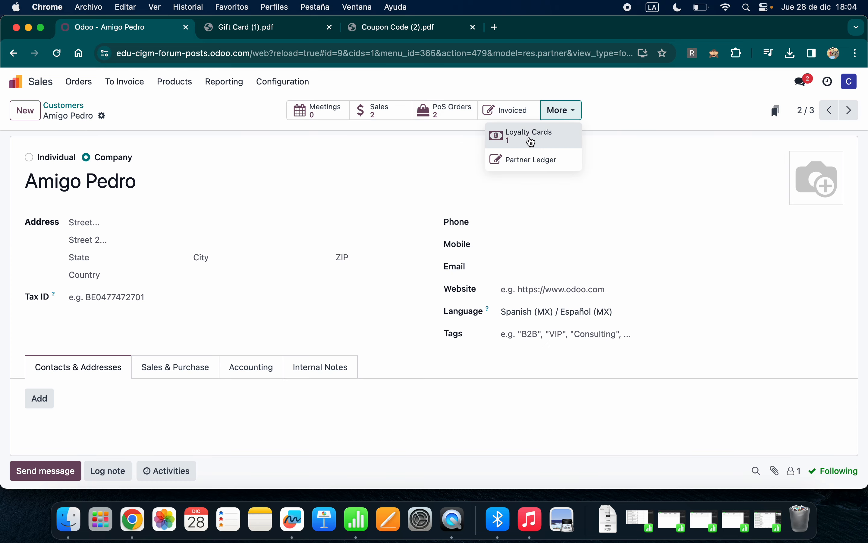
left_click(532, 142)
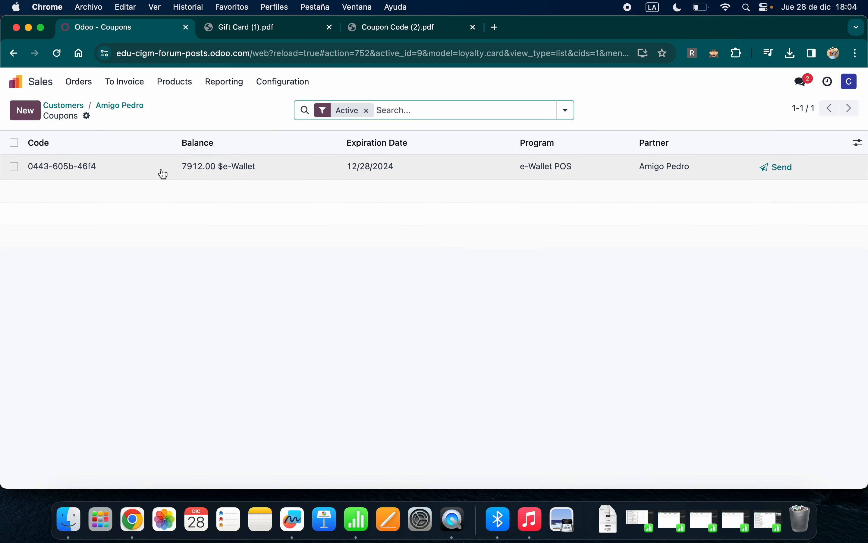
left_click(144, 165)
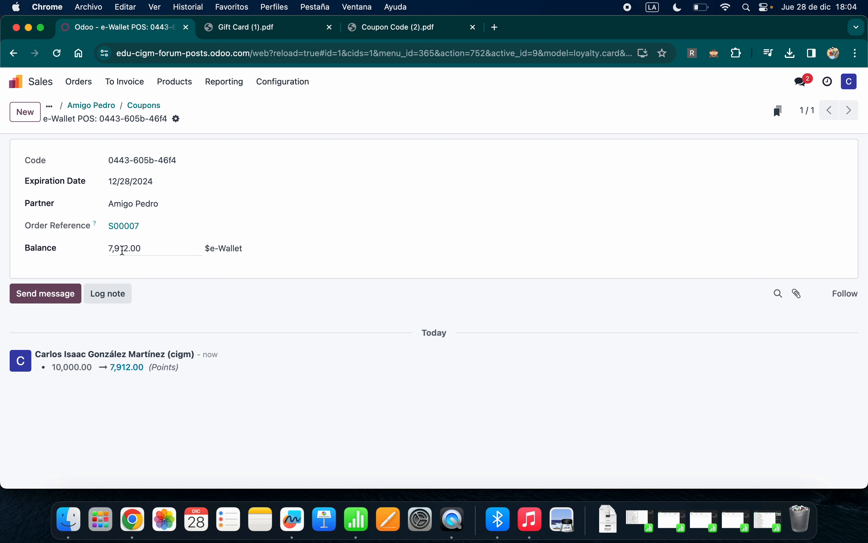
left_click(29, 82)
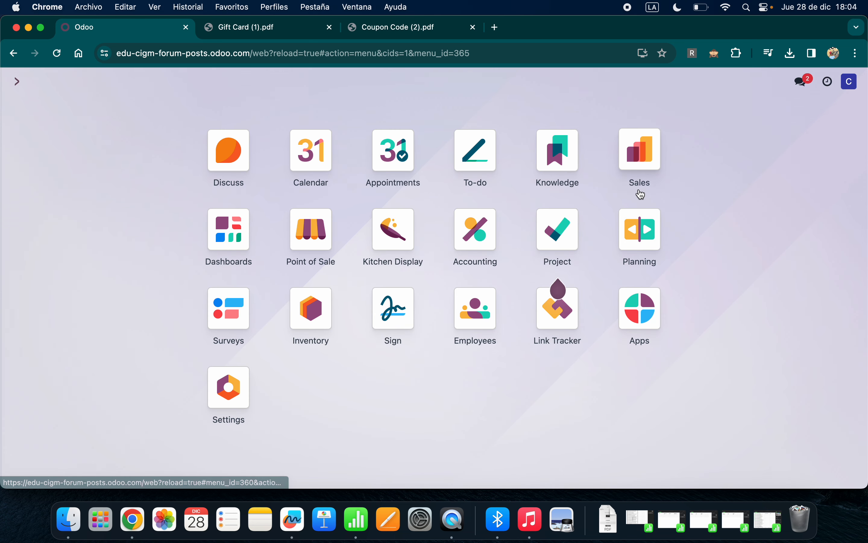
left_click(637, 161)
left_click(78, 82)
left_click(32, 113)
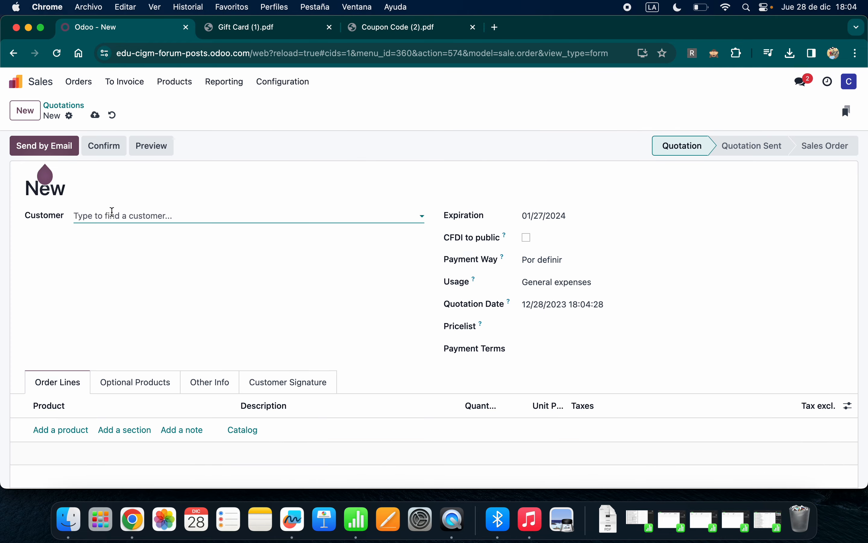
left_click(112, 213)
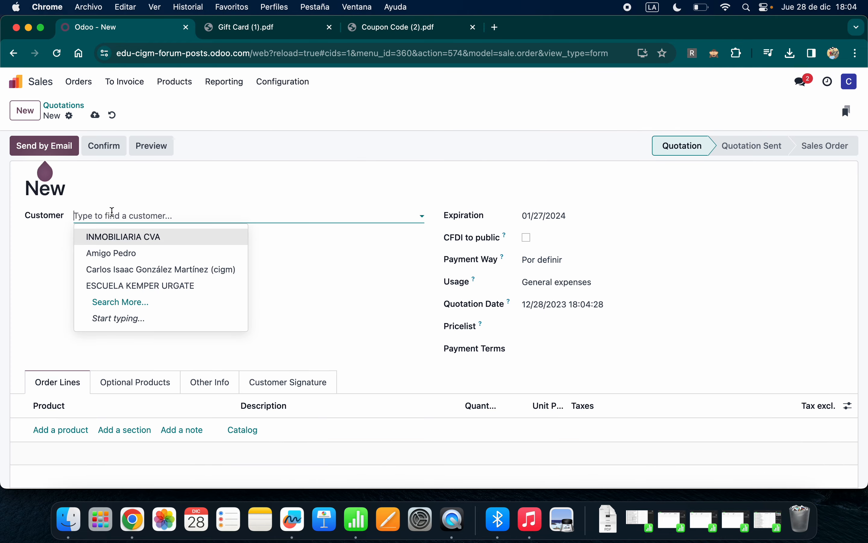
left_click(120, 253)
scroll(71, 334, "down", 3)
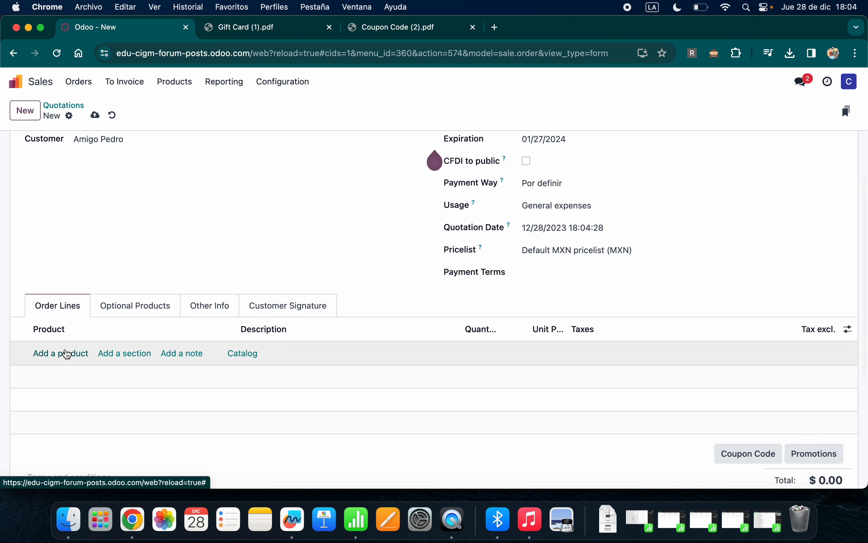
left_click(67, 354)
type("top")
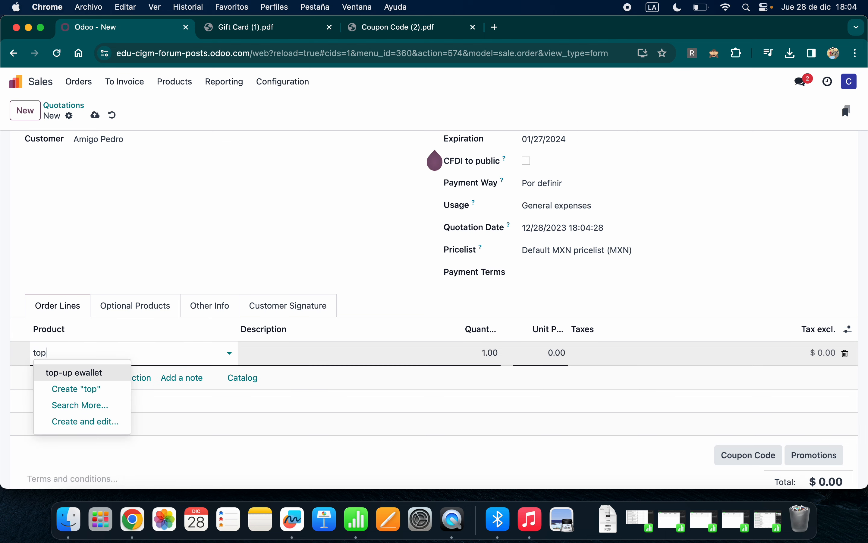
left_click(78, 373)
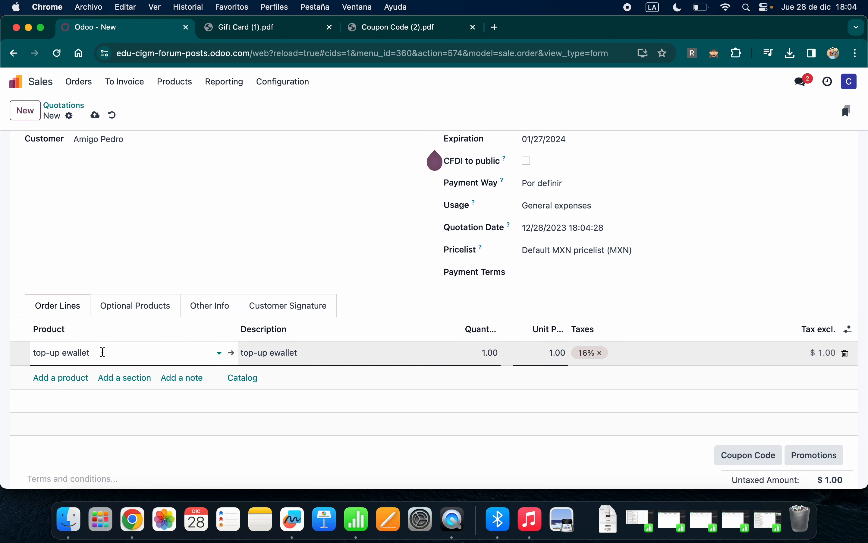
left_click(21, 79)
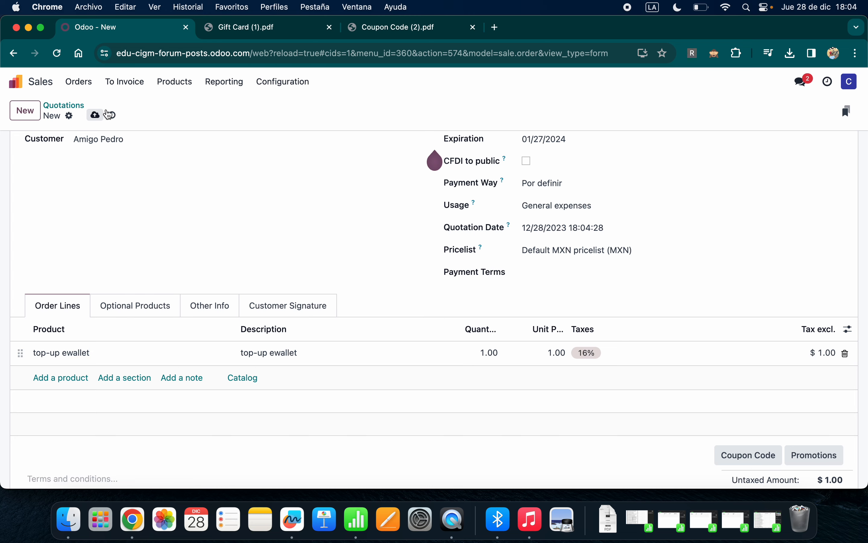
left_click(112, 115)
Open a new Point of Sale session for the Shop with an opening cash of 0.00
left_click(34, 84)
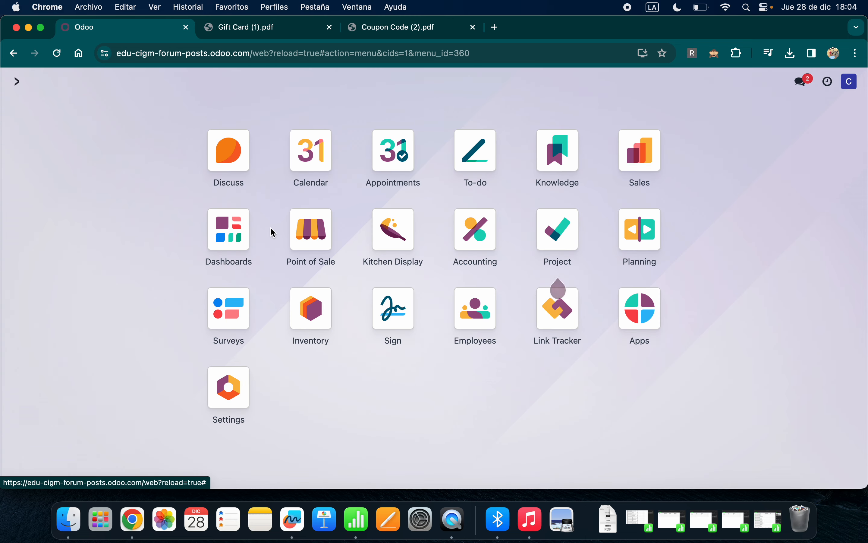
left_click(307, 235)
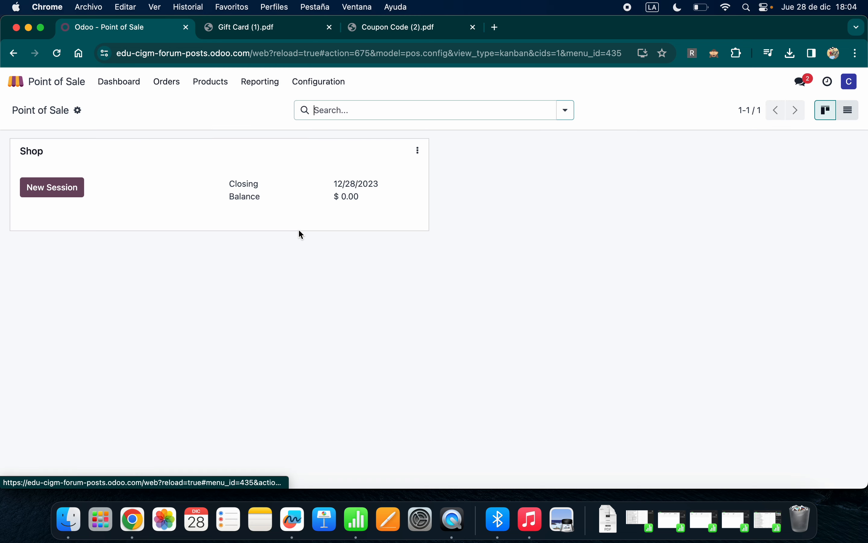
left_click(68, 194)
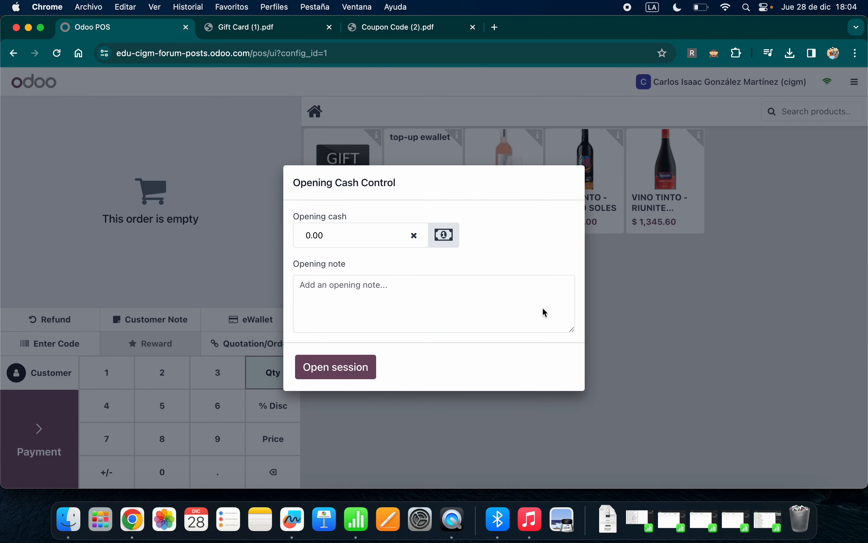
left_click(361, 375)
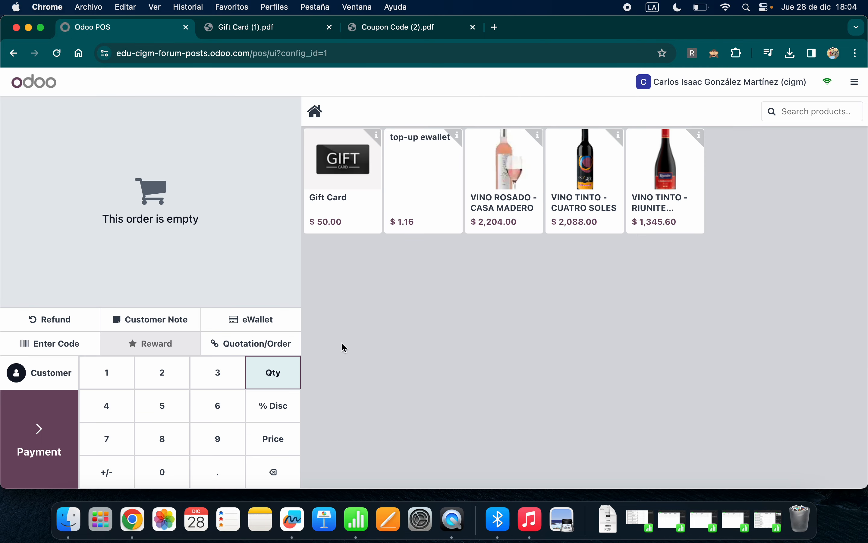
Add the top-up ewallet product to the order and set its price to 3000
left_click(420, 165)
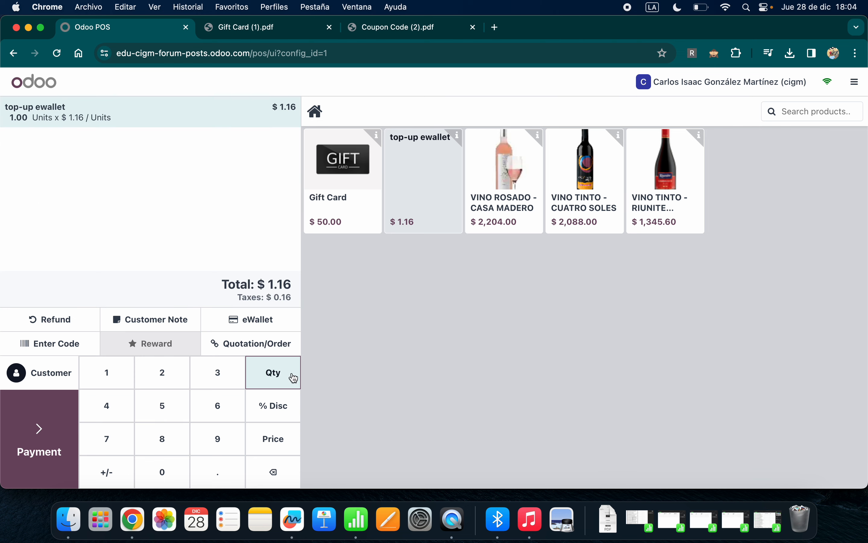
left_click(274, 445)
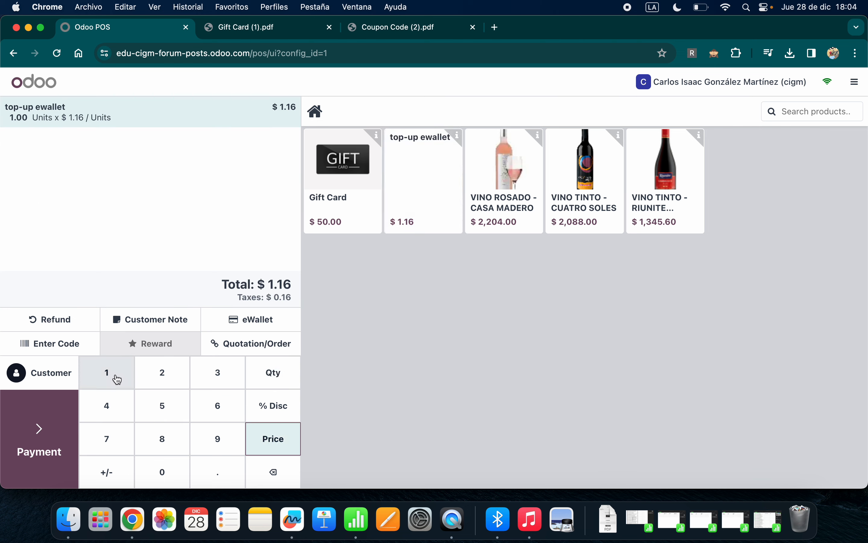
left_click(215, 380)
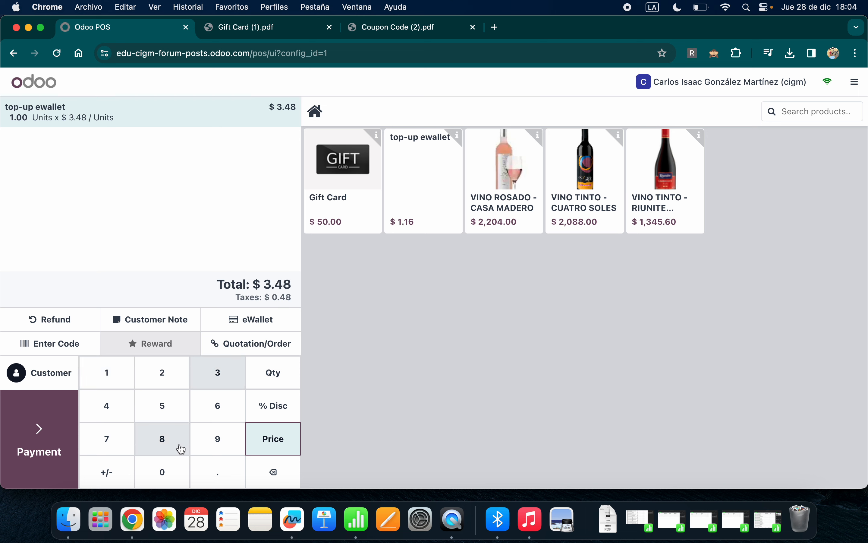
left_click(173, 471)
left_click(172, 471)
left_click(173, 470)
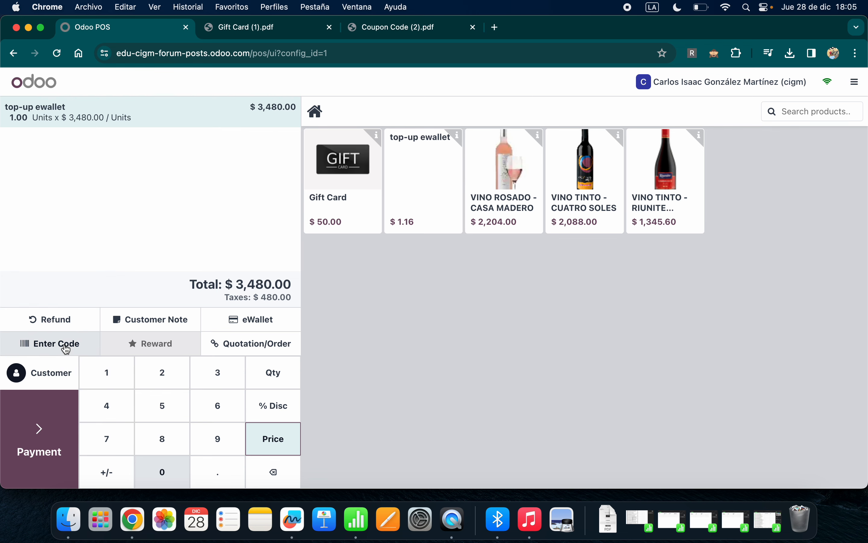
Assign the eWallet customer to the order, pay it in full with Cash and validate the payment
left_click(43, 374)
left_click(83, 186)
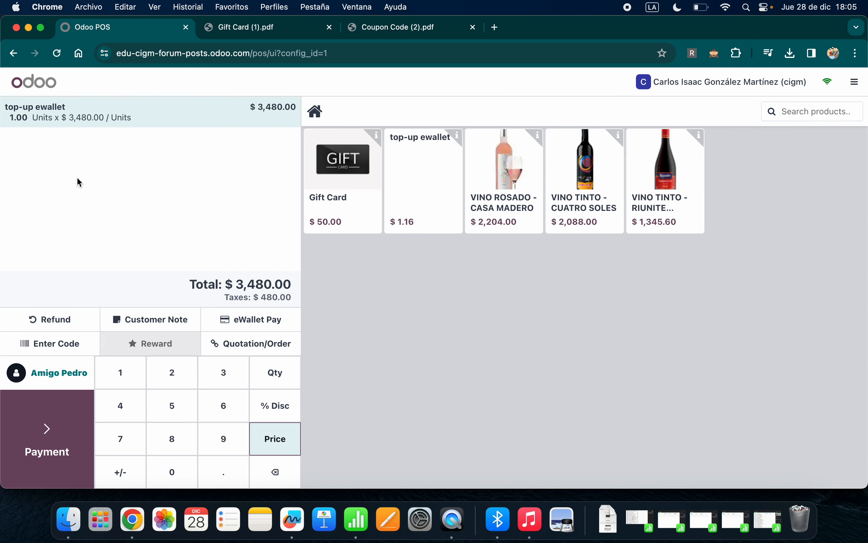
left_click(47, 434)
left_click(55, 174)
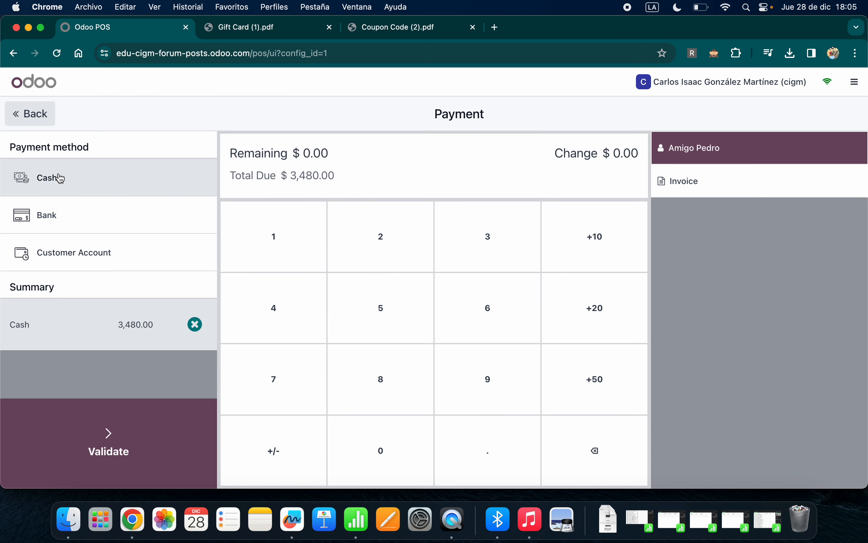
left_click(108, 434)
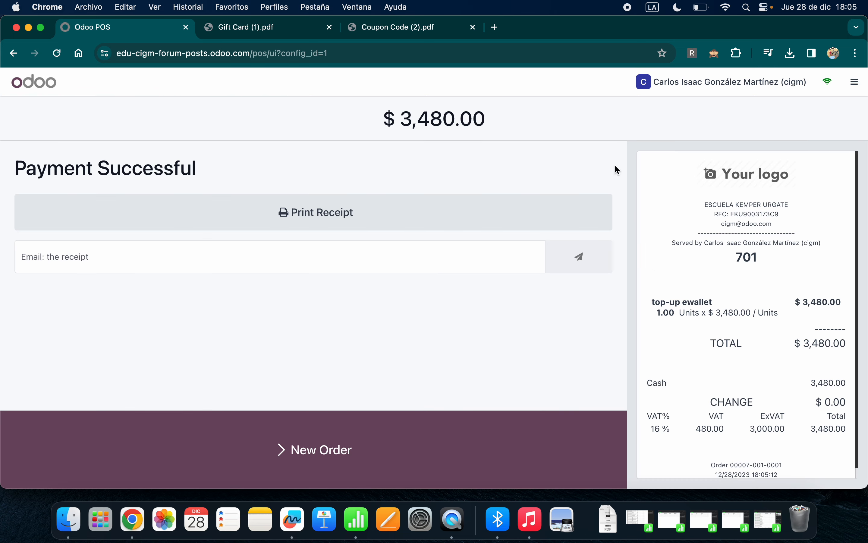
Close the Point of Sale session with a counted cash of 3480
left_click(855, 82)
left_click(811, 176)
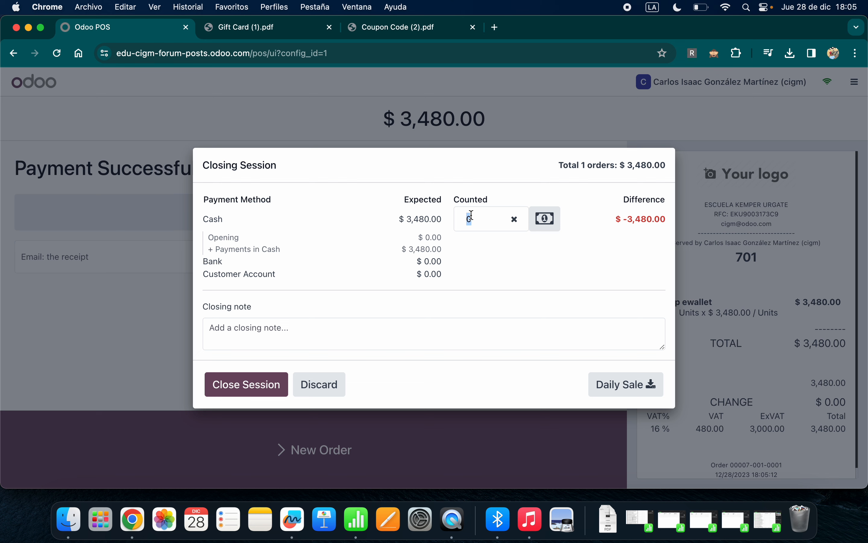
type("3480")
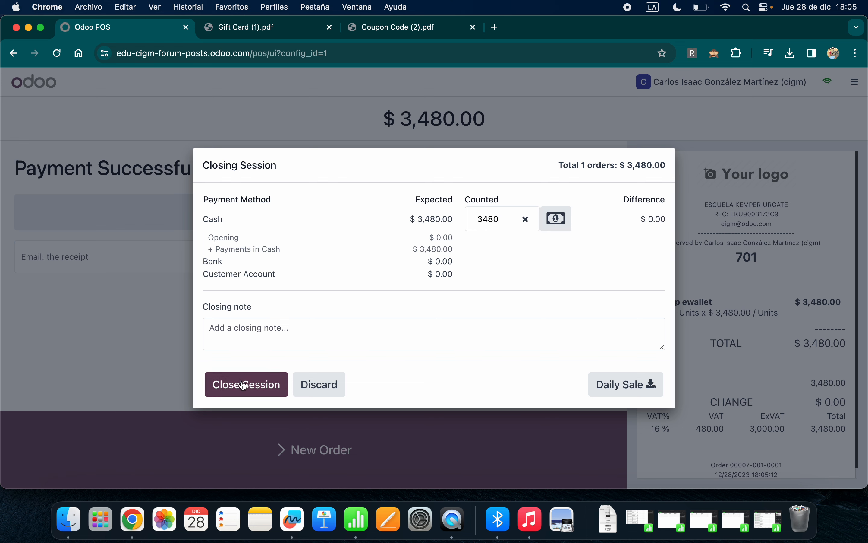
left_click(243, 393)
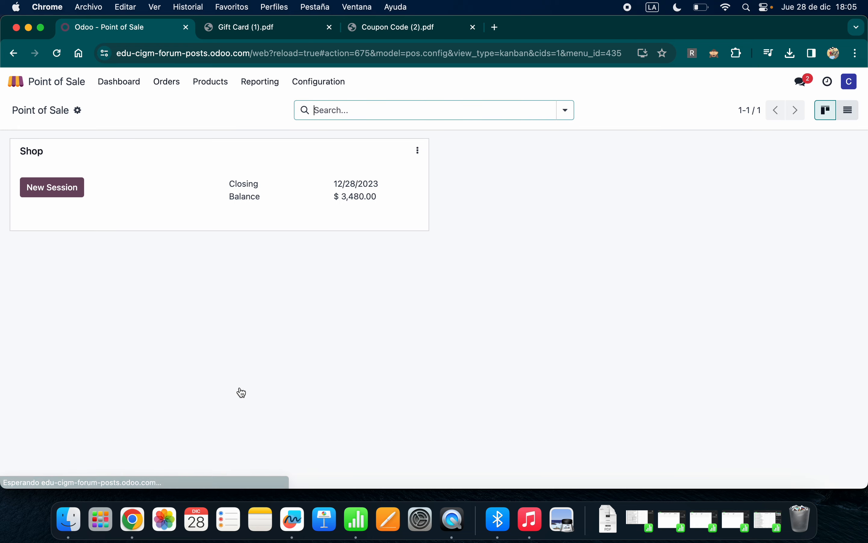
Return to the Sales app's customer list and open the eWallet customer's record
left_click(37, 85)
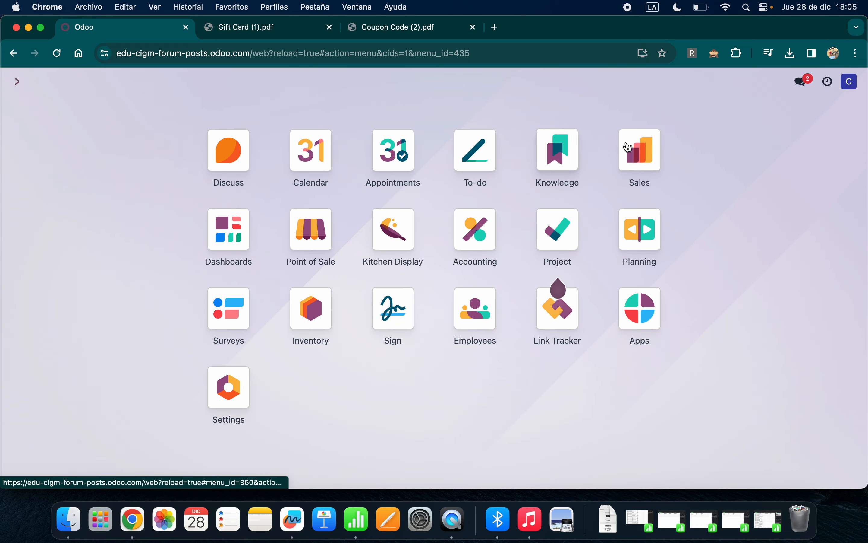
left_click(628, 147)
left_click(79, 82)
left_click(92, 155)
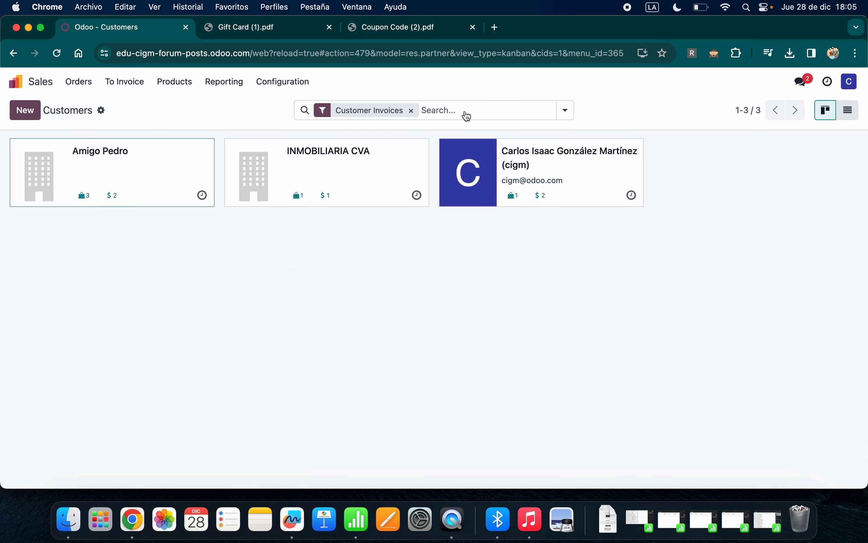
Check the topped-up balance on the customer's e-Wallet POS loyalty card, and return to the Odoo app overview
left_click(553, 113)
left_click(542, 137)
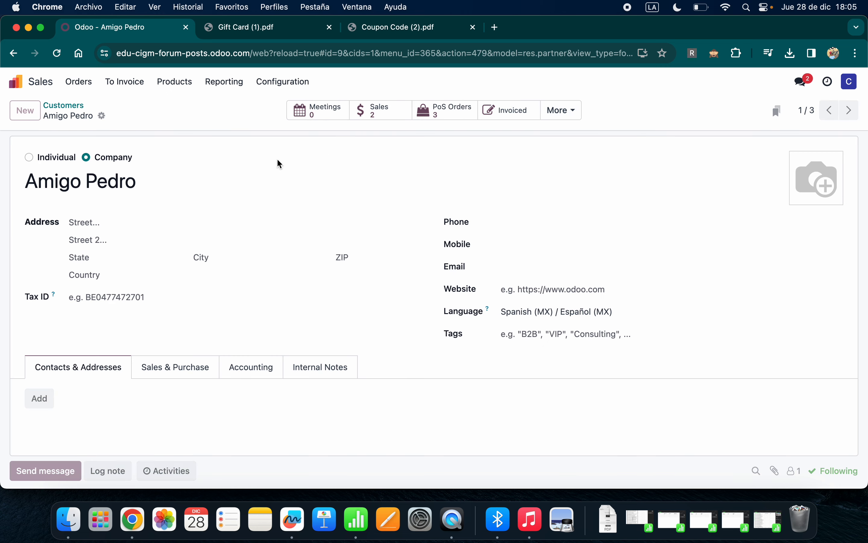
left_click(126, 169)
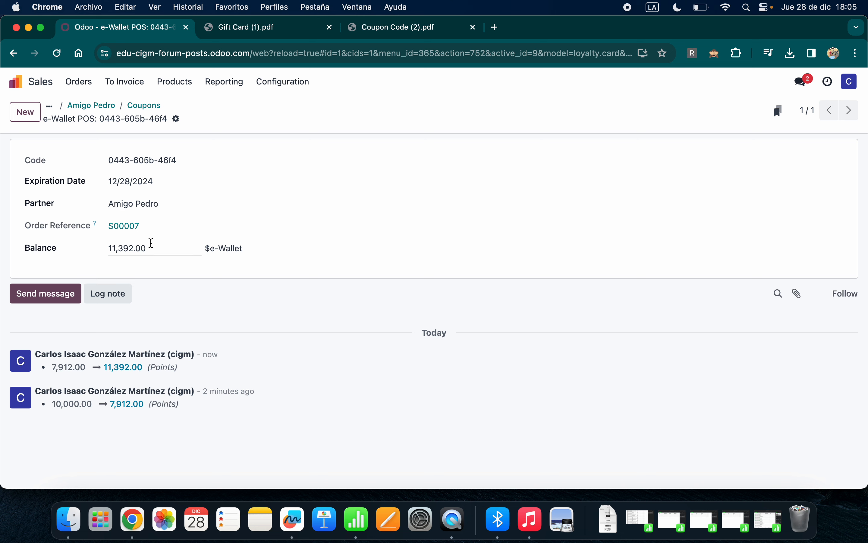
double_click(153, 245)
left_click_drag(146, 248, 141, 248)
left_click(141, 247)
left_click(32, 82)
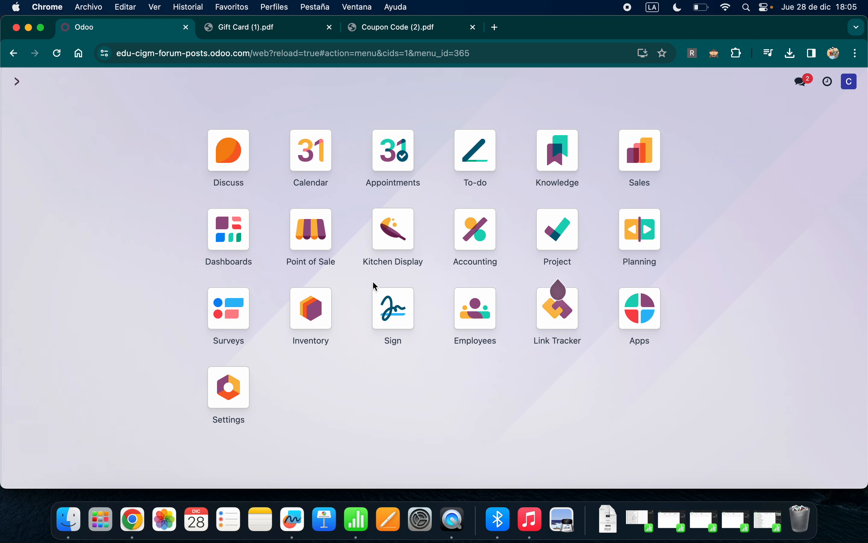